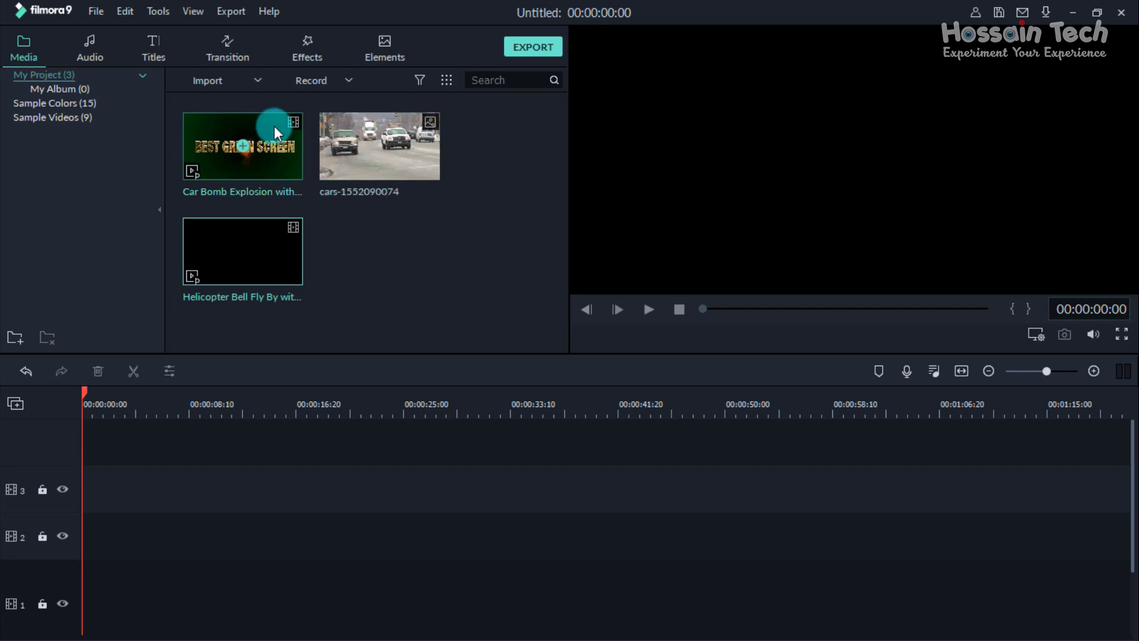
drag(342, 138, 44, 610)
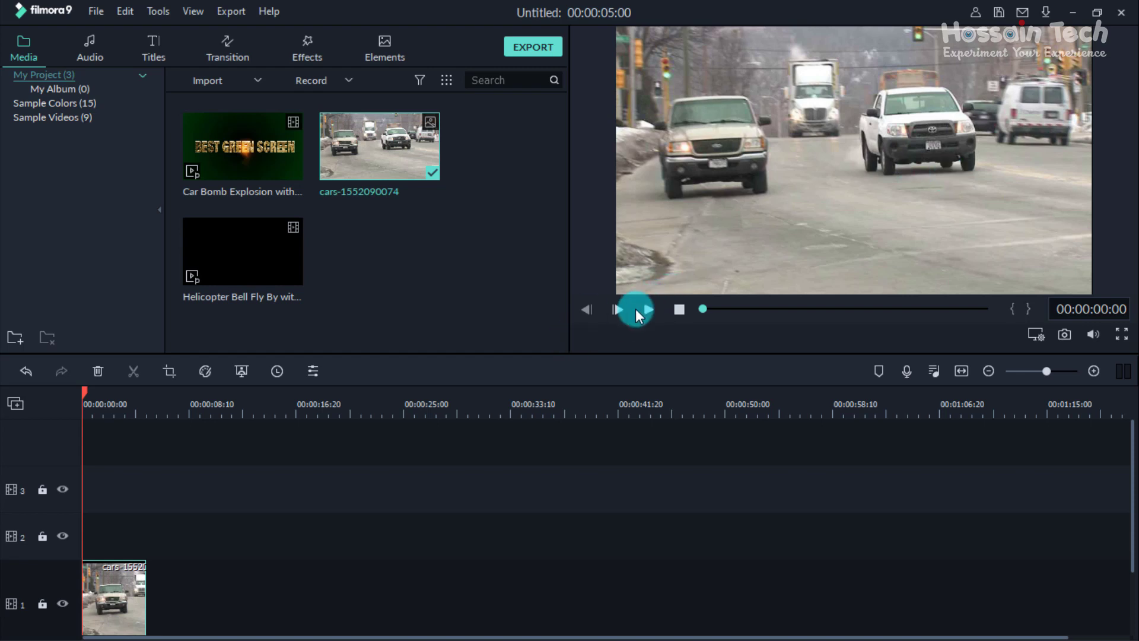
click(648, 309)
click(649, 309)
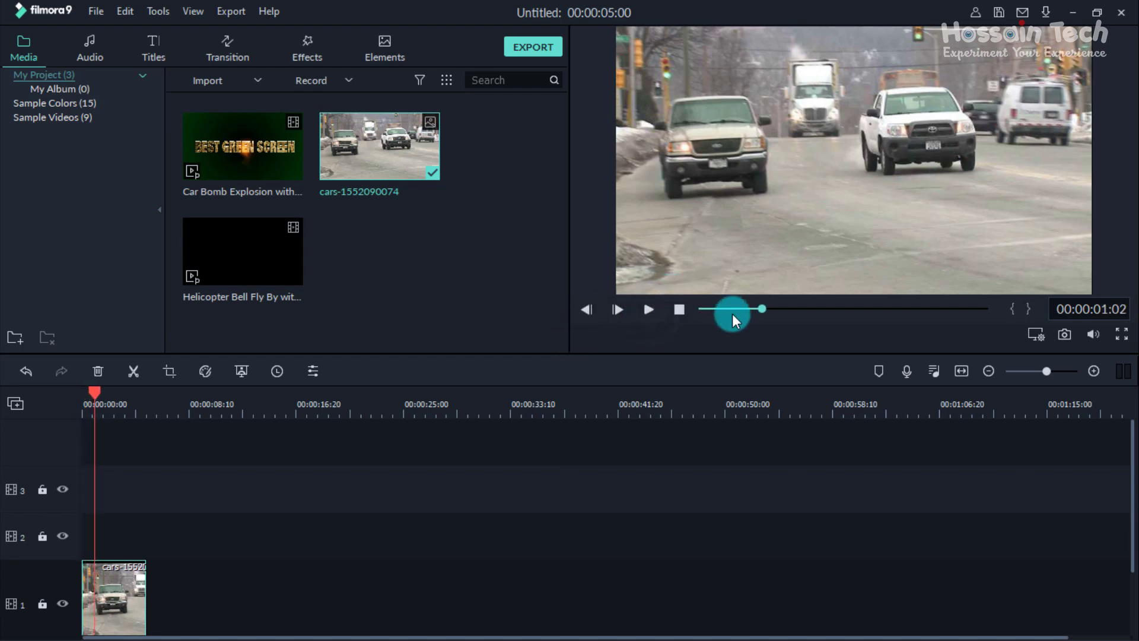
drag(764, 311, 707, 314)
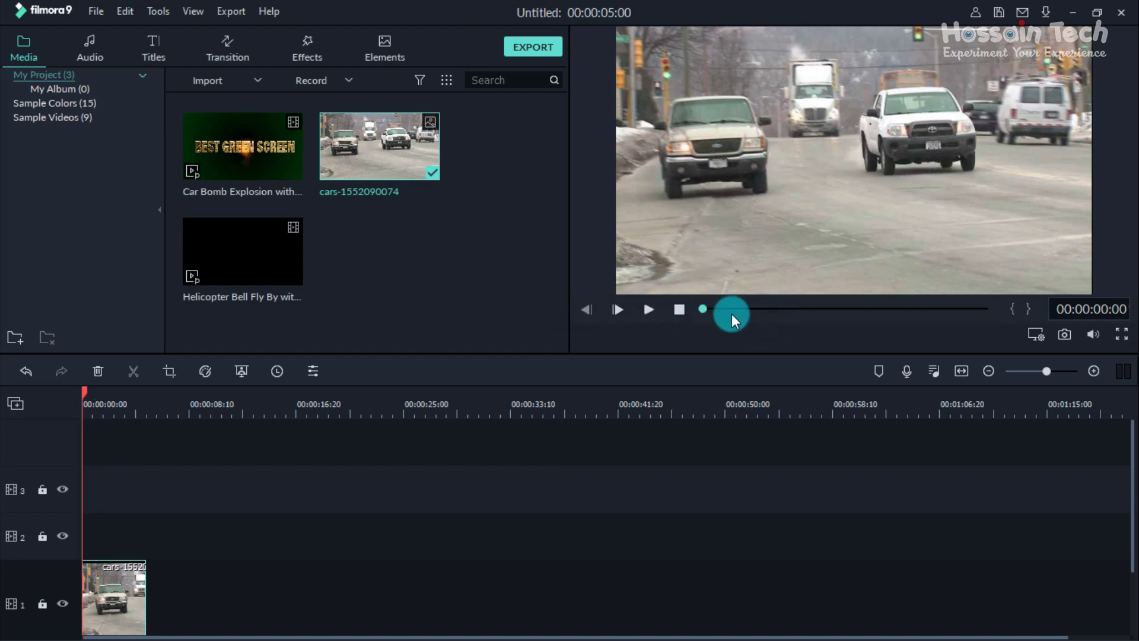
Add the Car Bomb Explosion green screen clip to the start of track 2, above the cars image.
click(237, 176)
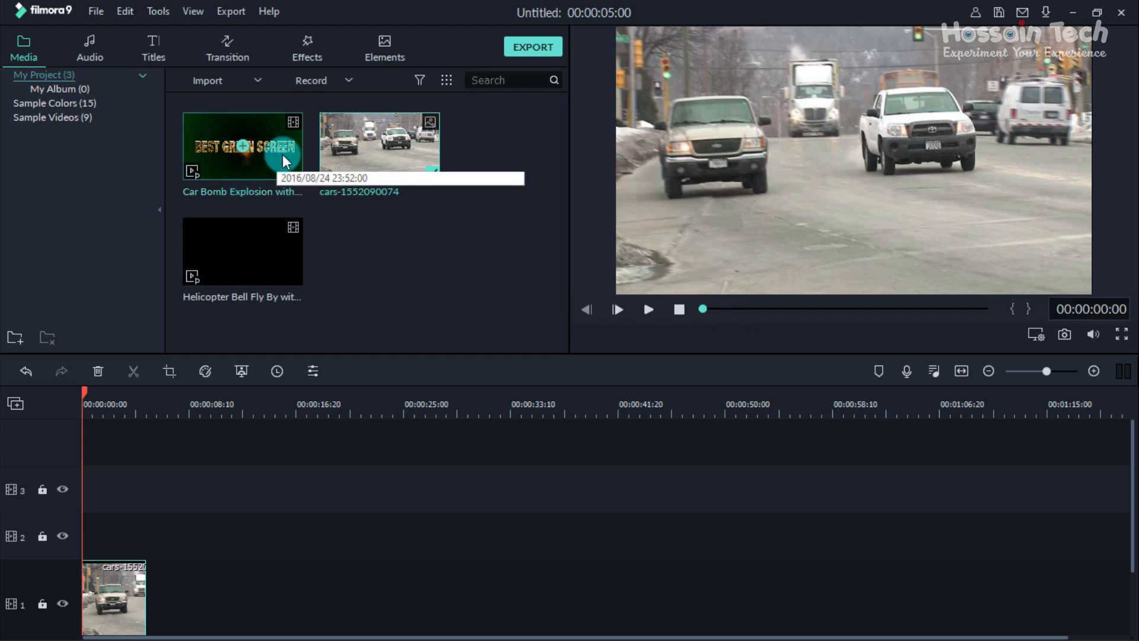
click(264, 153)
drag(282, 130, 65, 546)
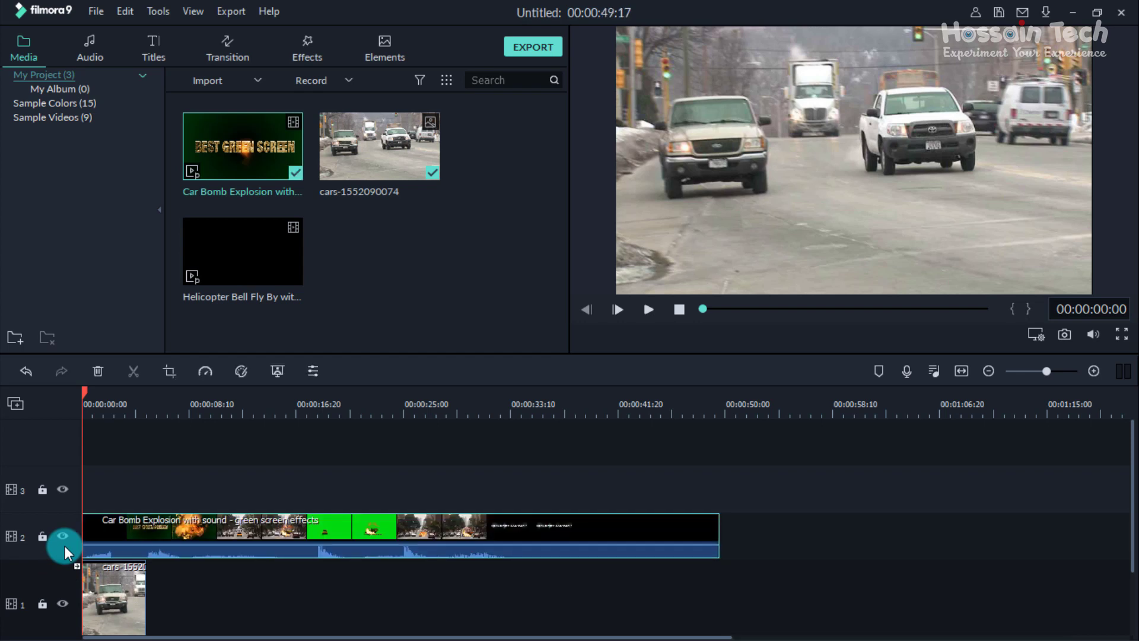
Split the explosion clip just before the green-screen taxi shot and again at 00:00:21:15.
drag(84, 394, 300, 421)
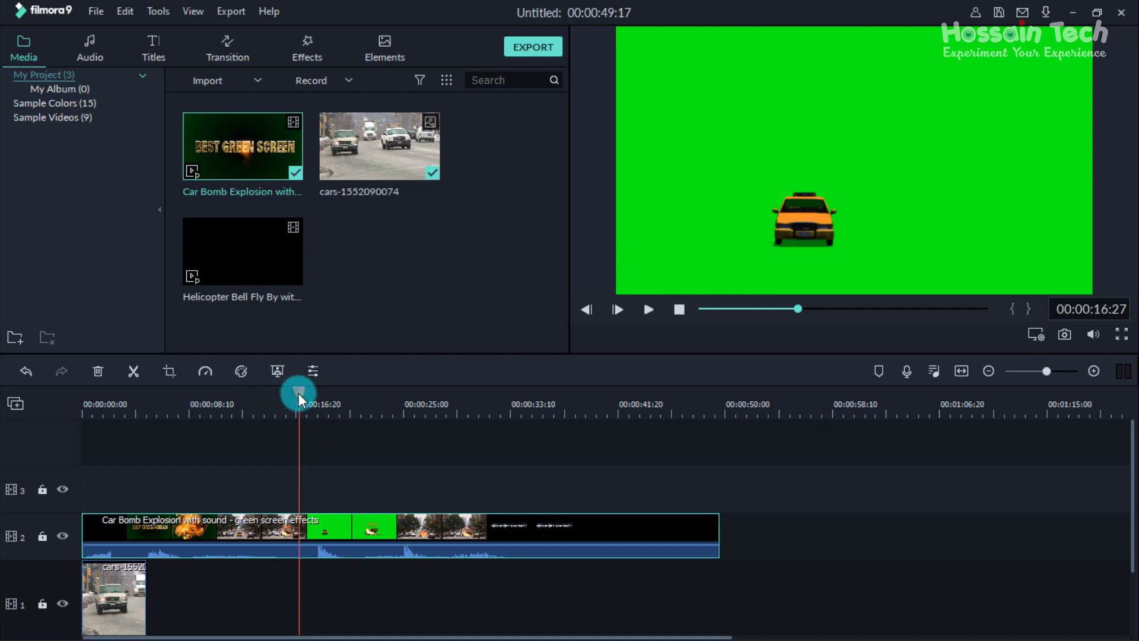
drag(298, 392, 357, 393)
click(293, 394)
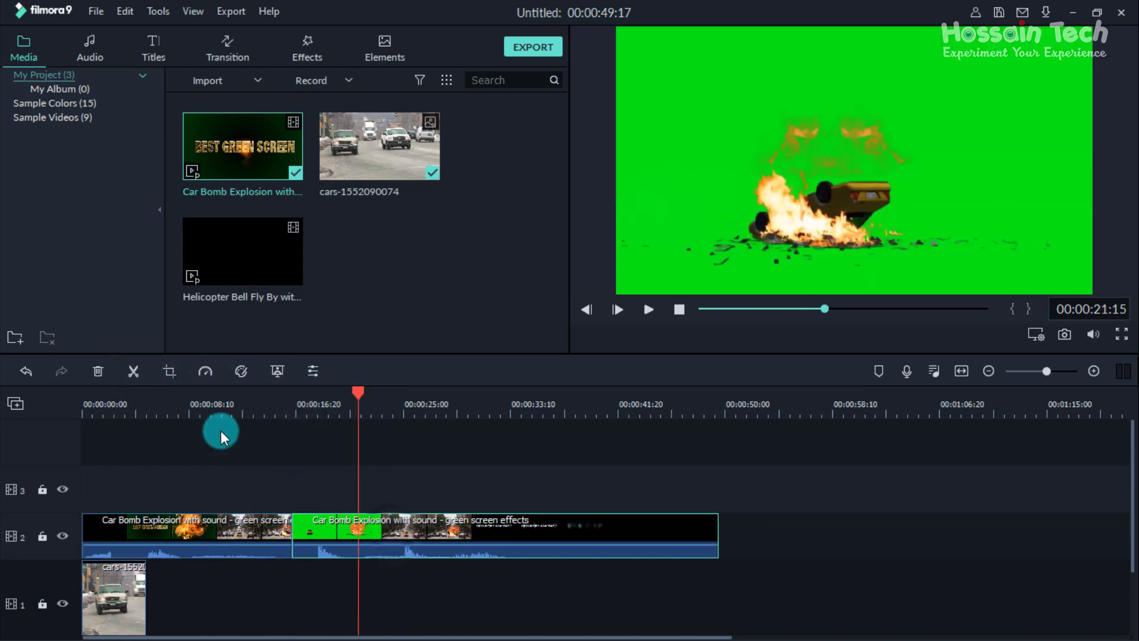
click(133, 370)
Delete the explosion clip's first and last parts, keeping only the green-screen taxi section.
click(230, 544)
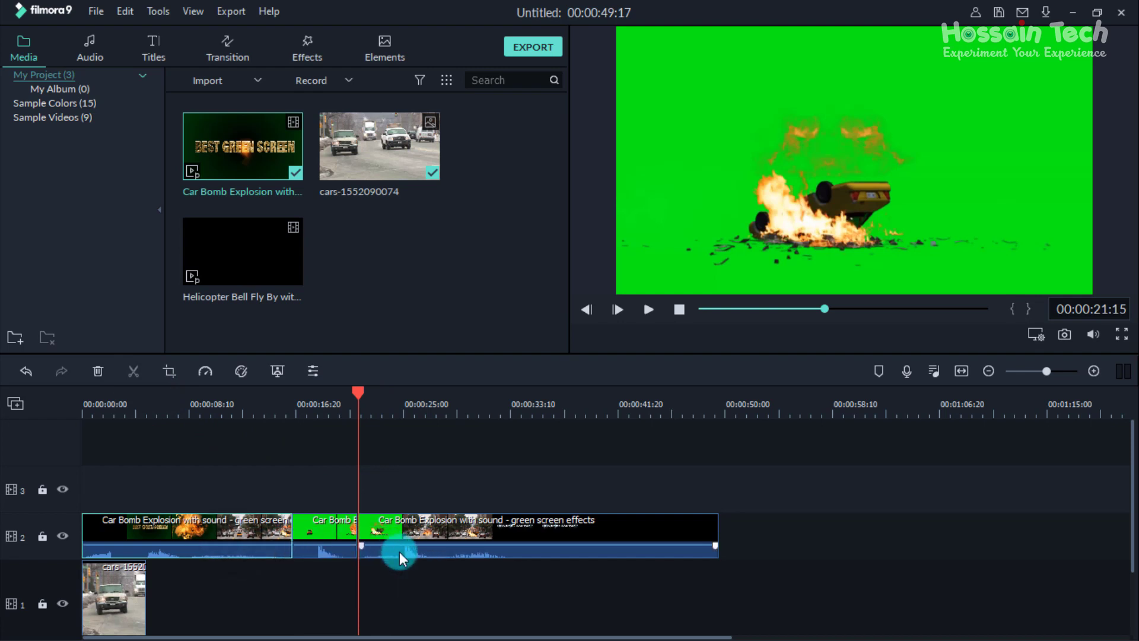
key(Delete)
click(446, 535)
key(Delete)
click(325, 479)
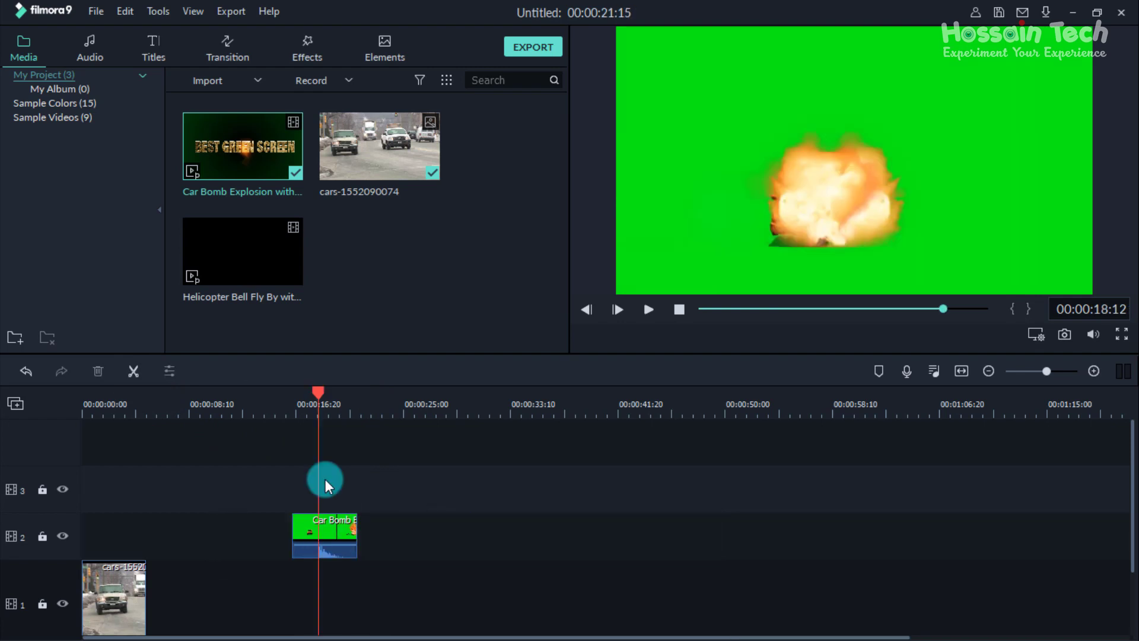
Move the trimmed explosion clip to the start of track 2 and extend the cars image to the same length.
click(340, 534)
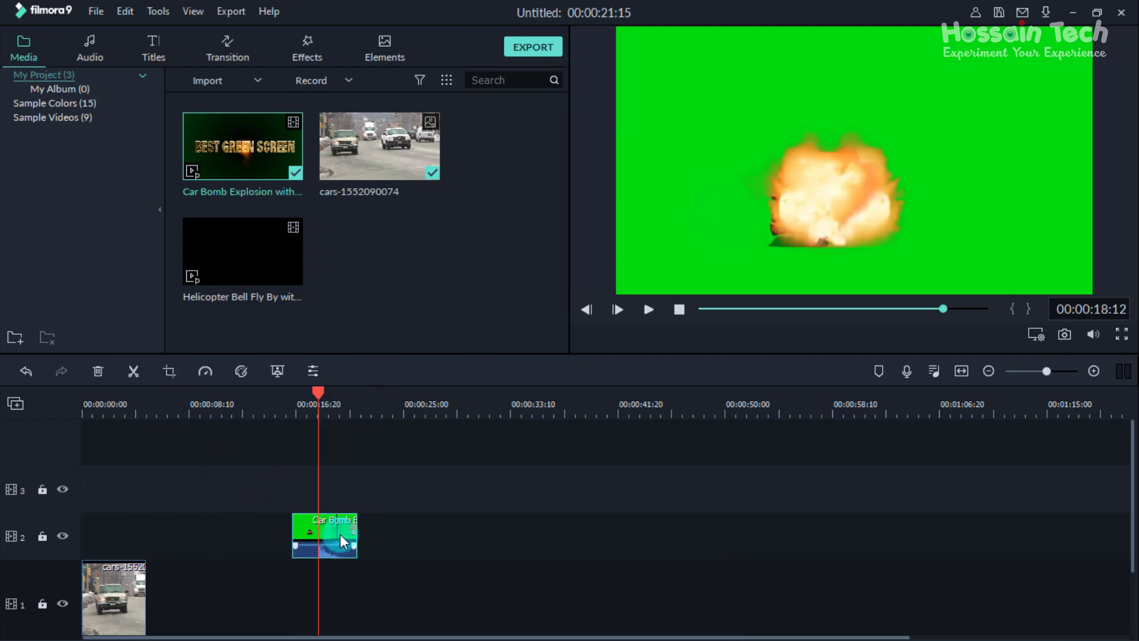
drag(340, 534, 129, 530)
drag(316, 392, 108, 409)
drag(142, 582, 147, 582)
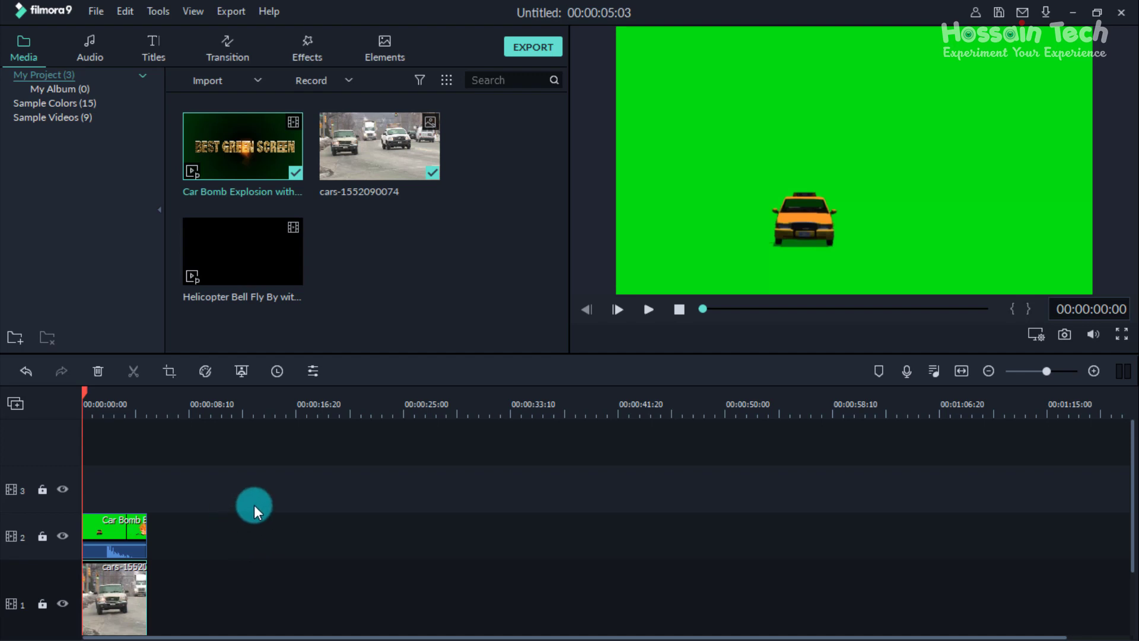
Open the explosion clip's properties and enable Chroma Key.
click(592, 369)
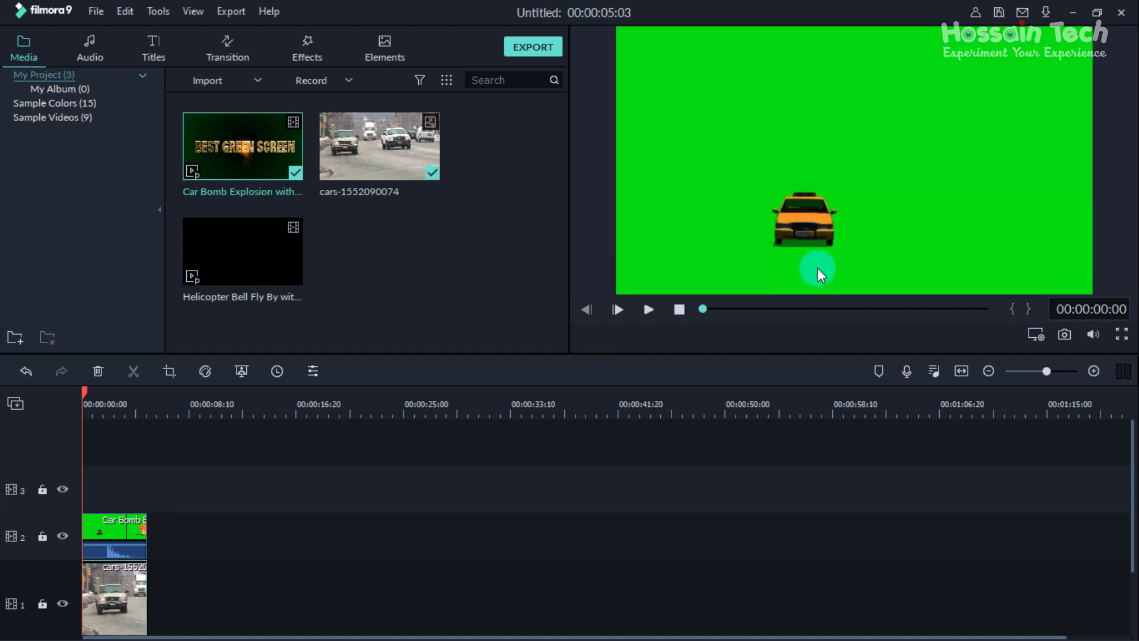
right_click(103, 533)
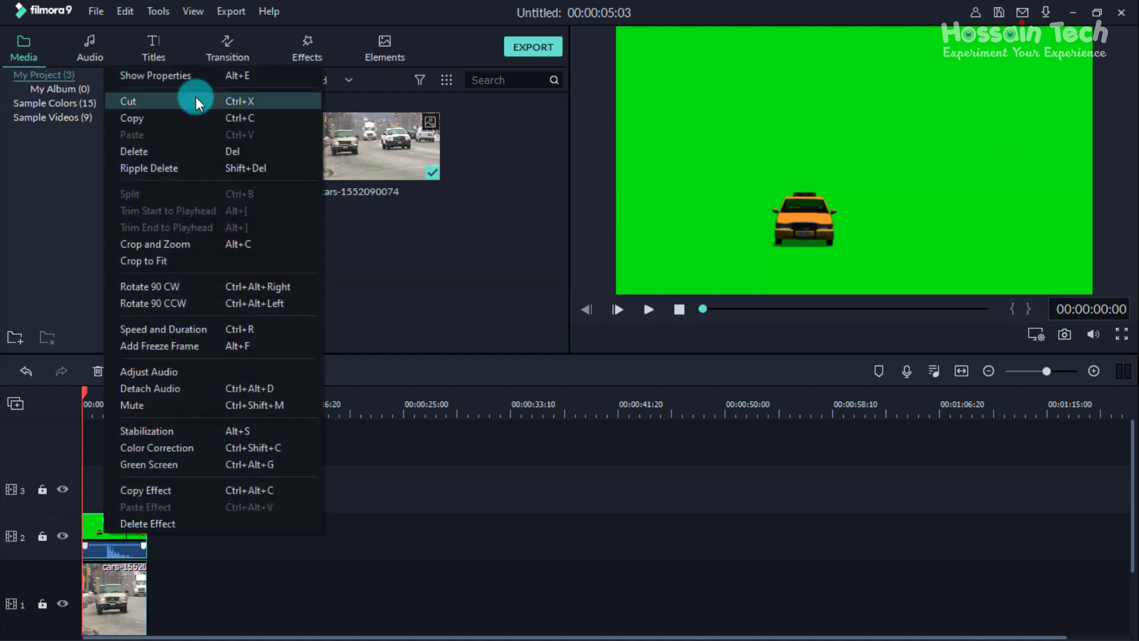
click(194, 76)
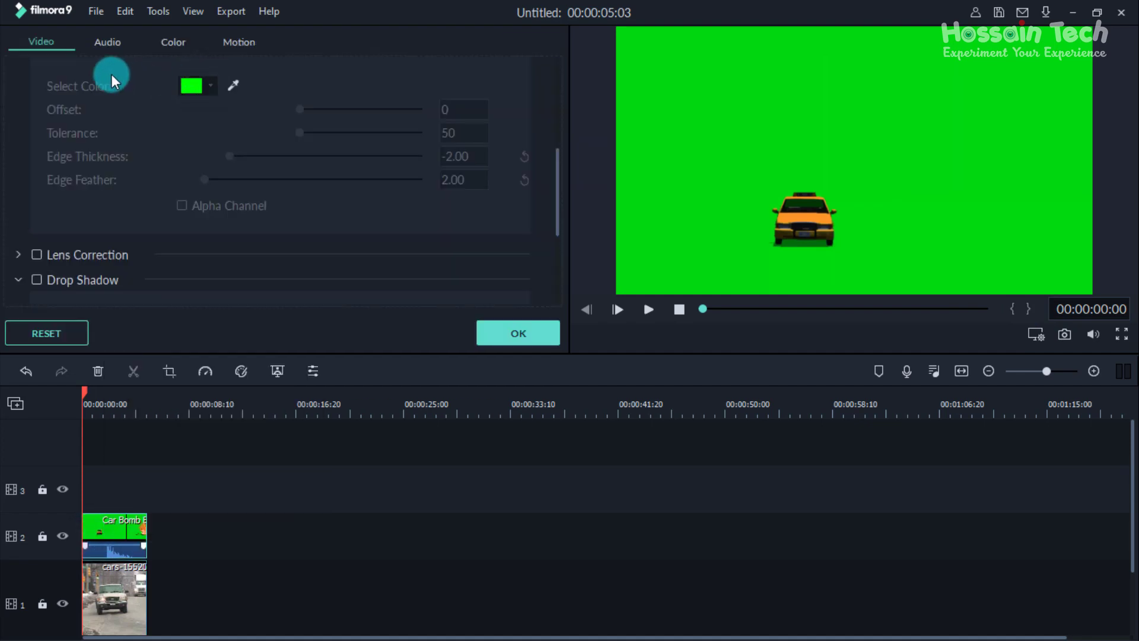
scroll(101, 137, down, 3)
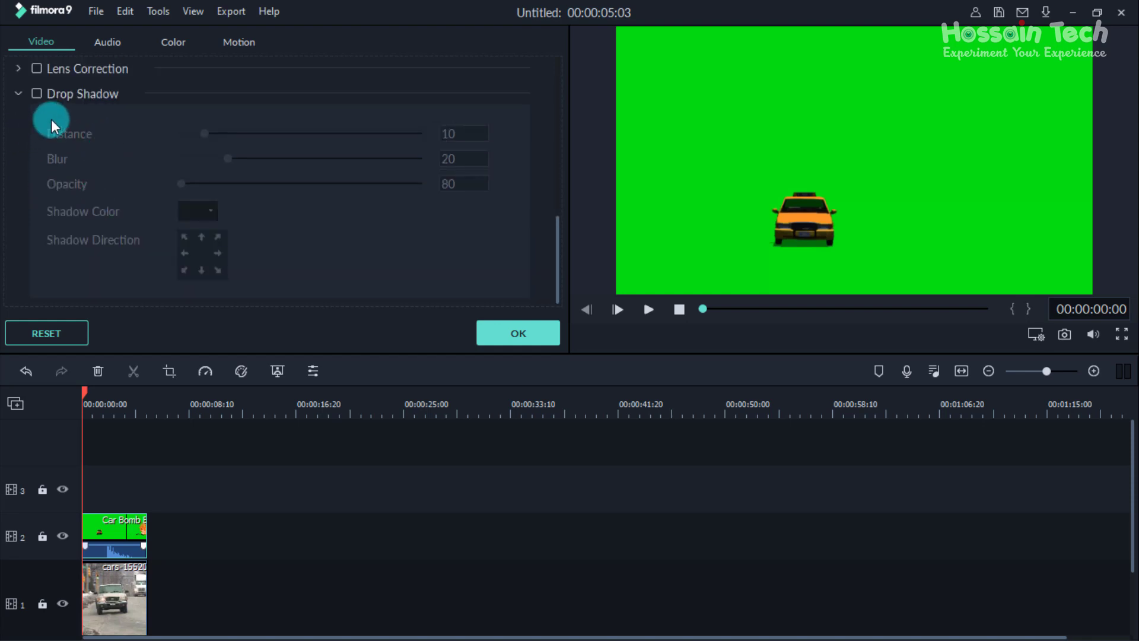
scroll(52, 119, up, 3)
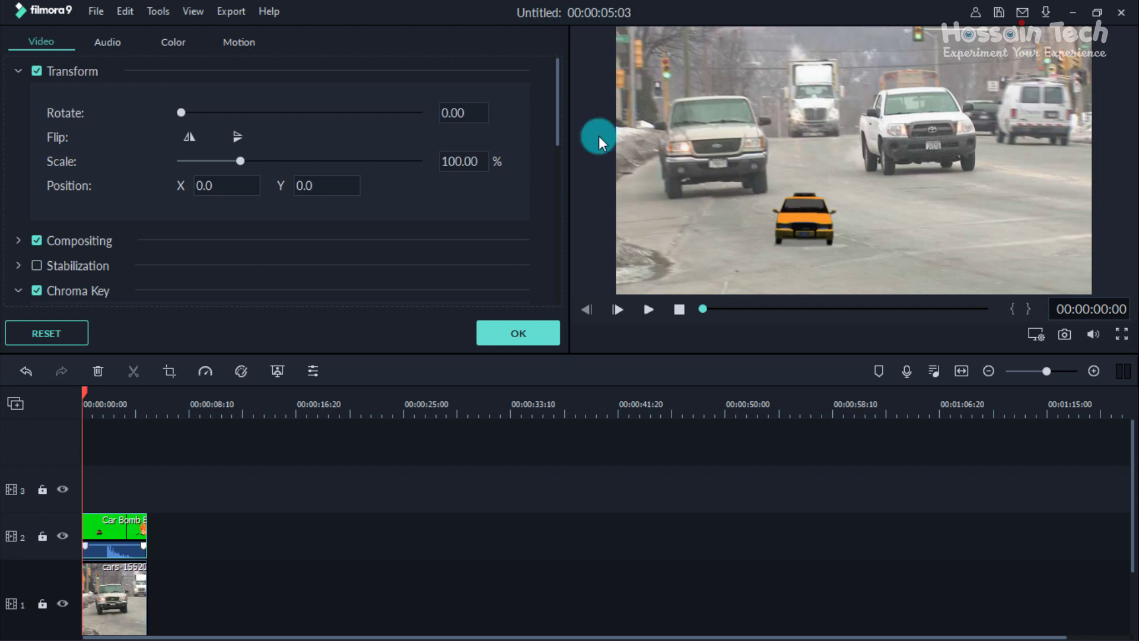
Sample the clip's green background as the chroma key colour and set the offset to 2.
scroll(351, 140, down, 5)
scroll(184, 173, up, 5)
scroll(372, 216, down, 4)
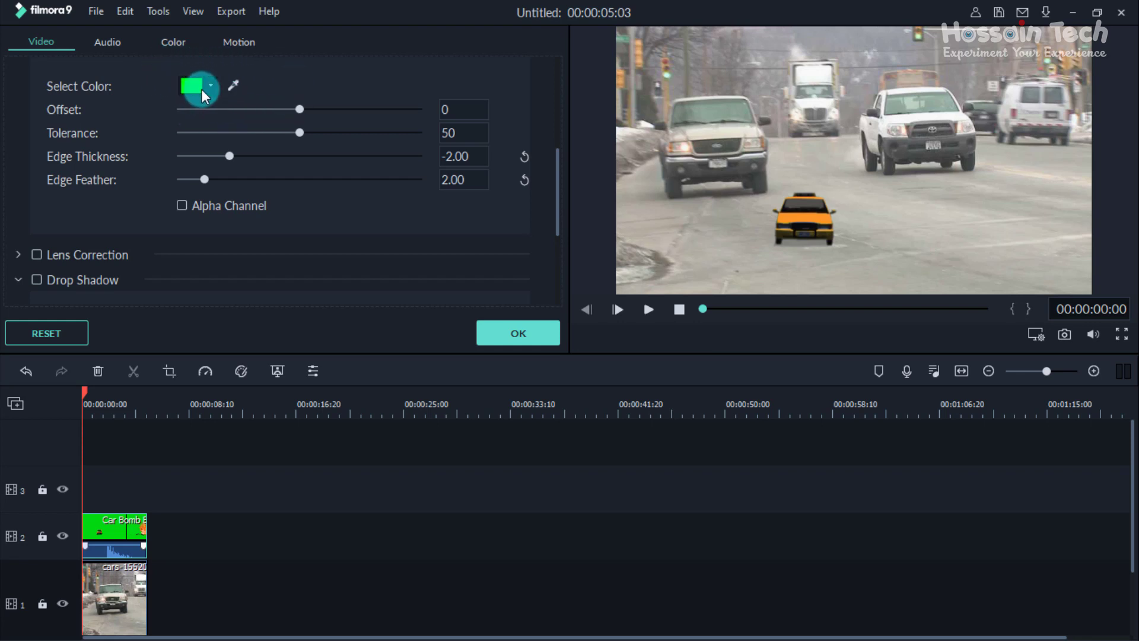
click(233, 85)
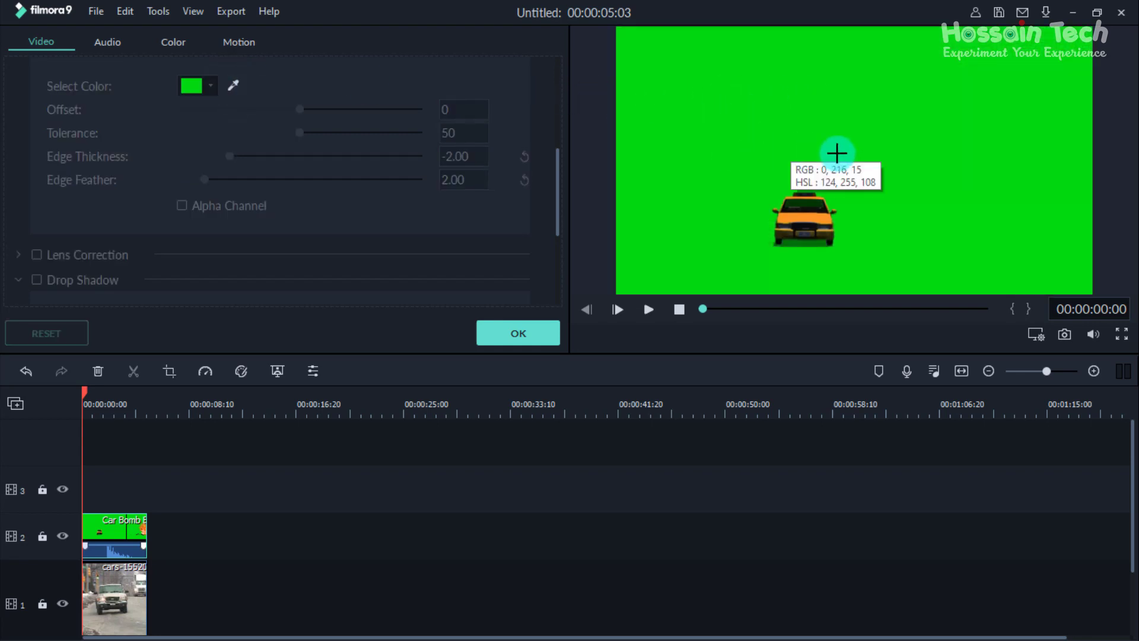
click(702, 138)
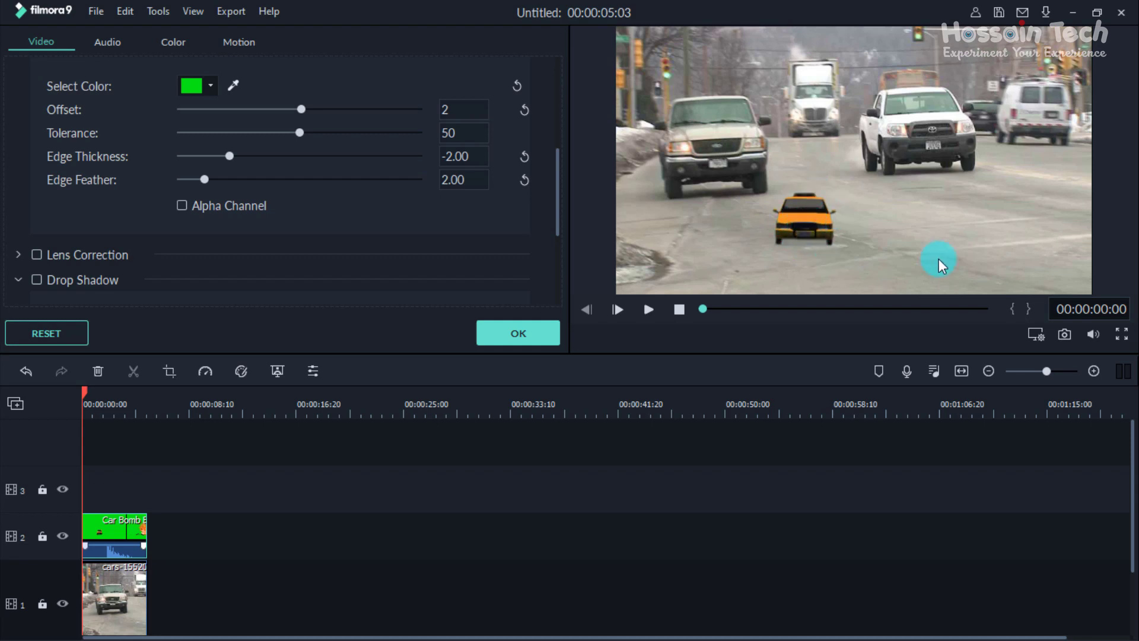
Raise the explosion clip's chroma key offset to 4.
click(1037, 335)
mouse_move(1036, 371)
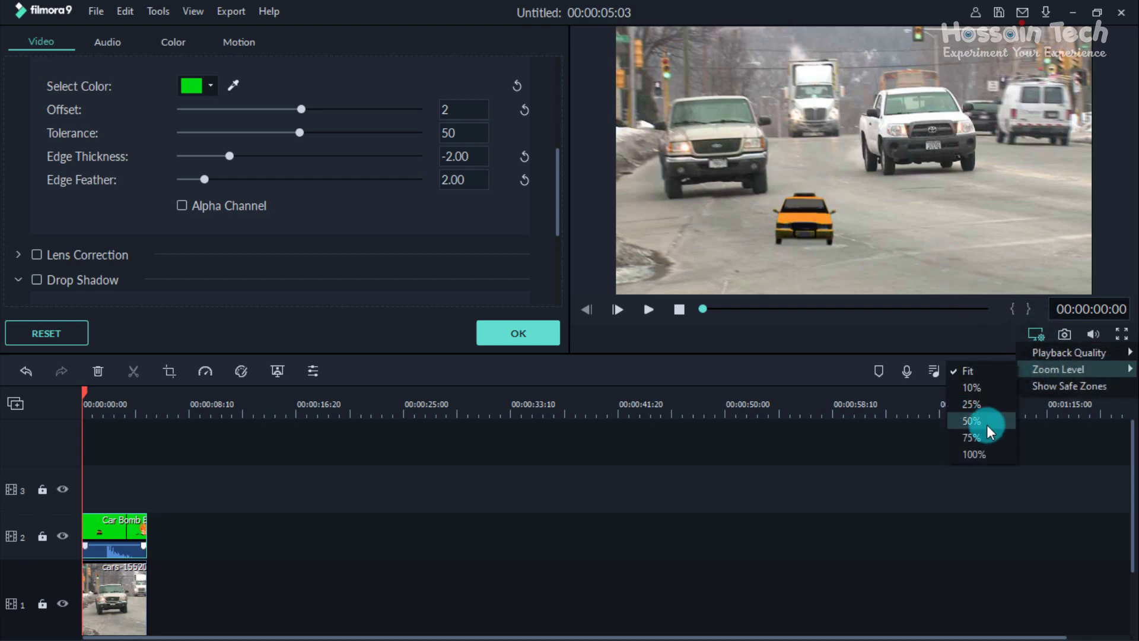
click(977, 455)
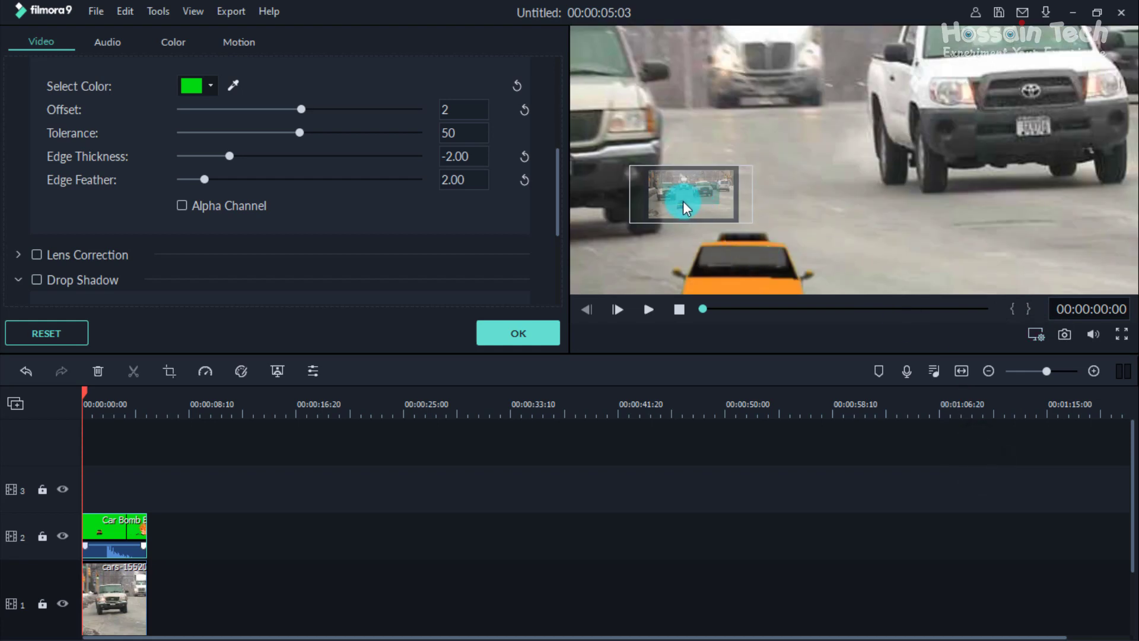
drag(682, 201, 678, 212)
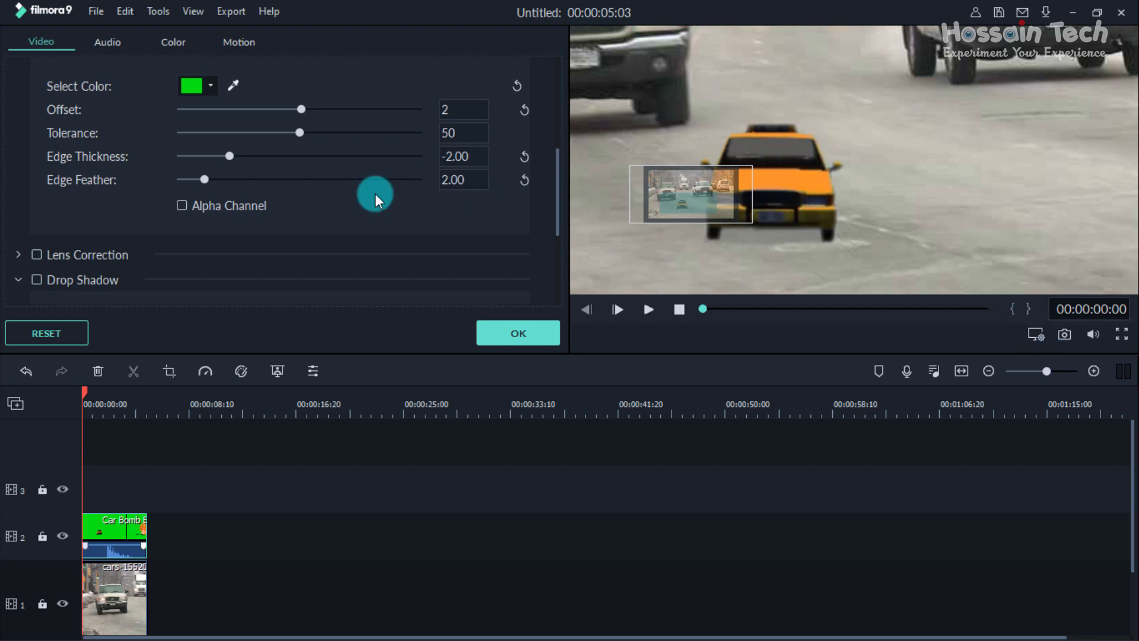
mouse_move(304, 109)
mouse_down()
mouse_move(415, 108)
mouse_move(307, 109)
mouse_up()
click(456, 107)
click(315, 107)
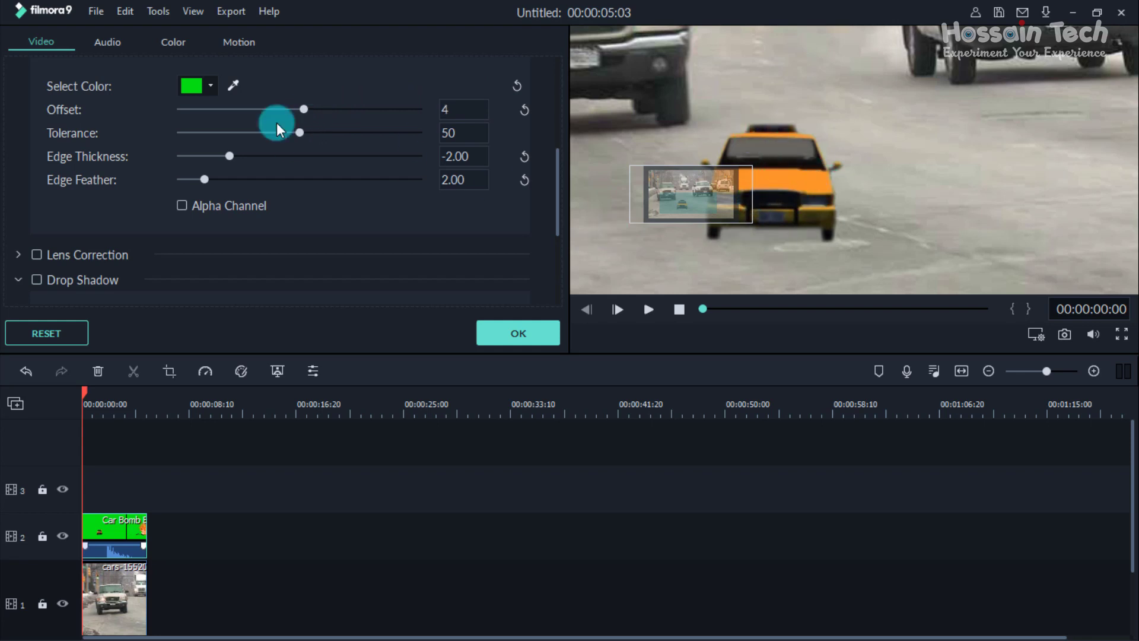
Set the chroma key tolerance to 45 and the edge thickness to -1.66.
drag(300, 133, 284, 134)
drag(286, 133, 290, 133)
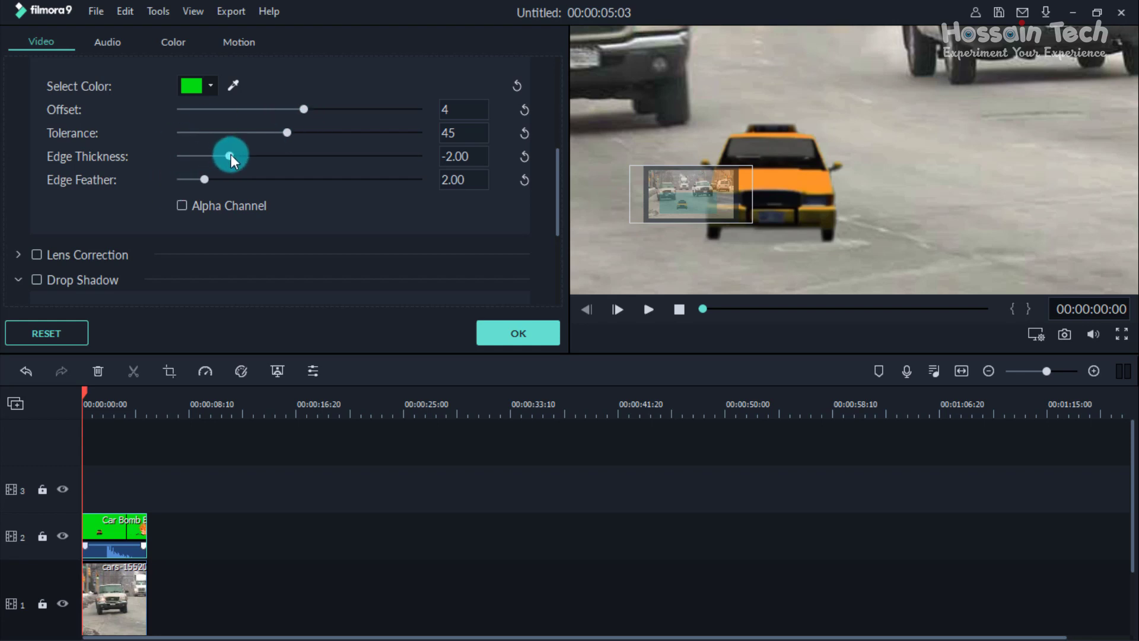
drag(230, 156, 236, 158)
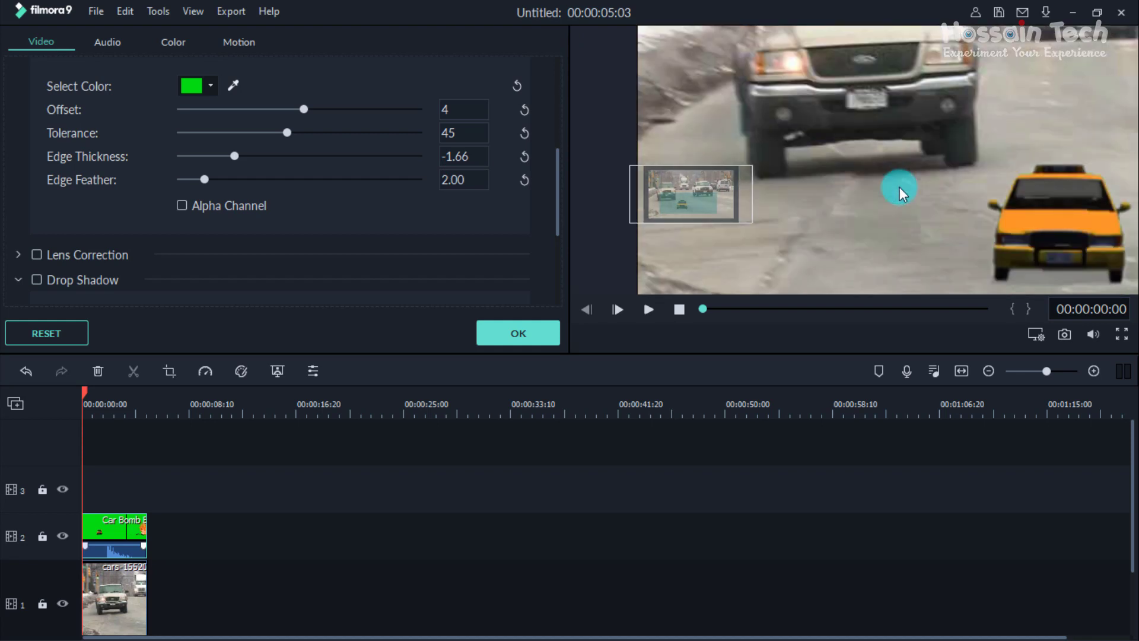
Scale the taxi overlay to about 190.14% and position it on the road at about X 79.9, Y 73.8.
click(1037, 334)
mouse_move(1068, 370)
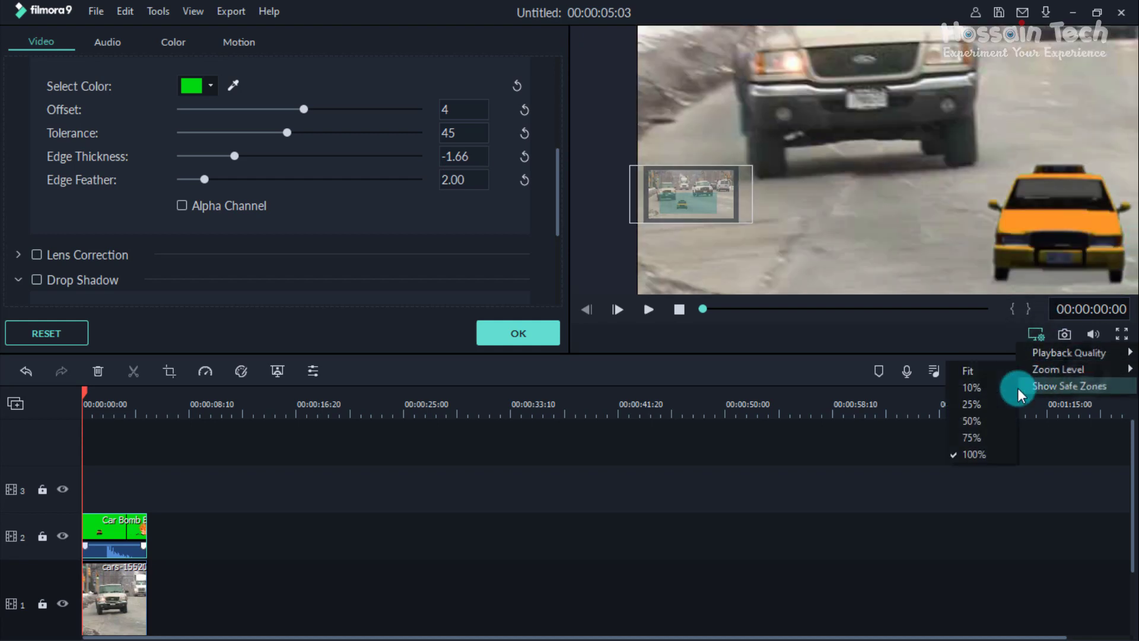
click(973, 370)
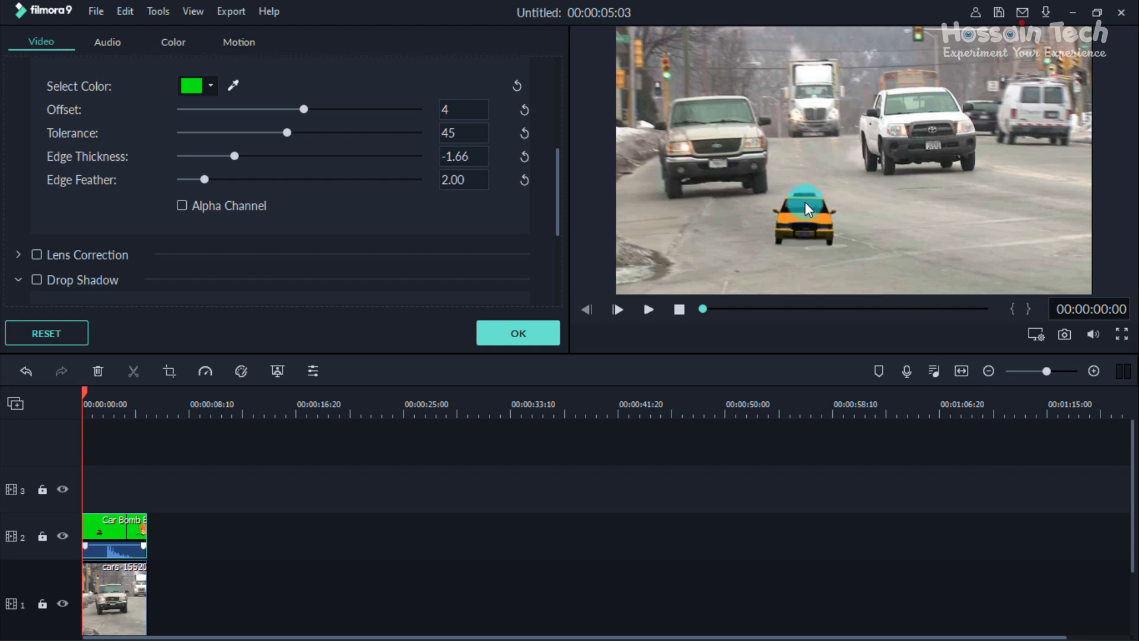
click(817, 210)
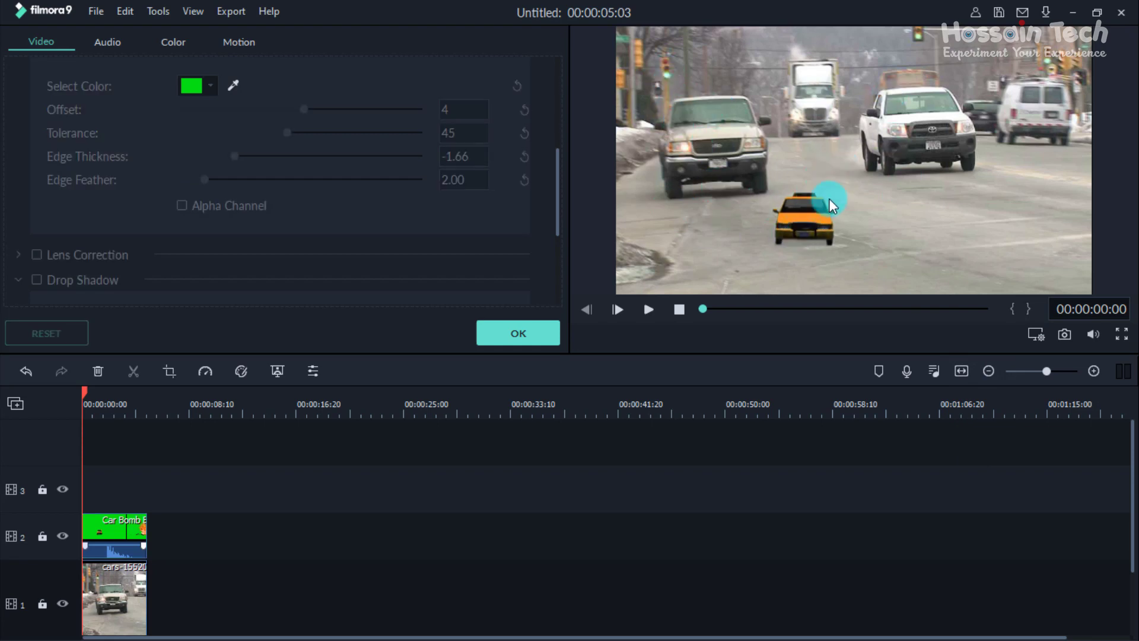
click(96, 394)
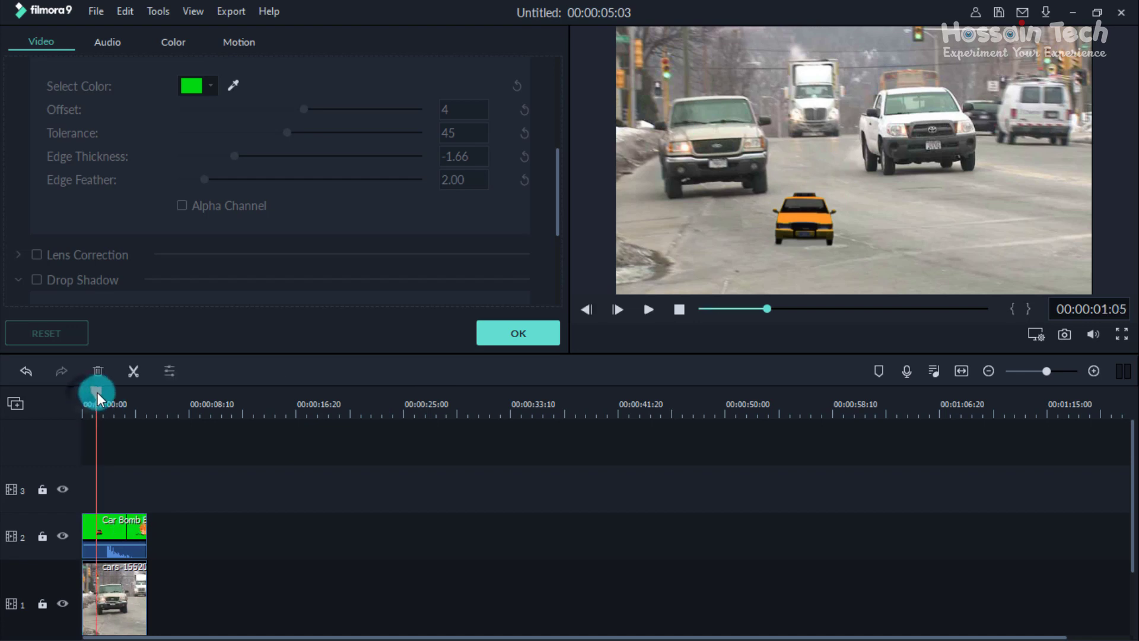
click(137, 525)
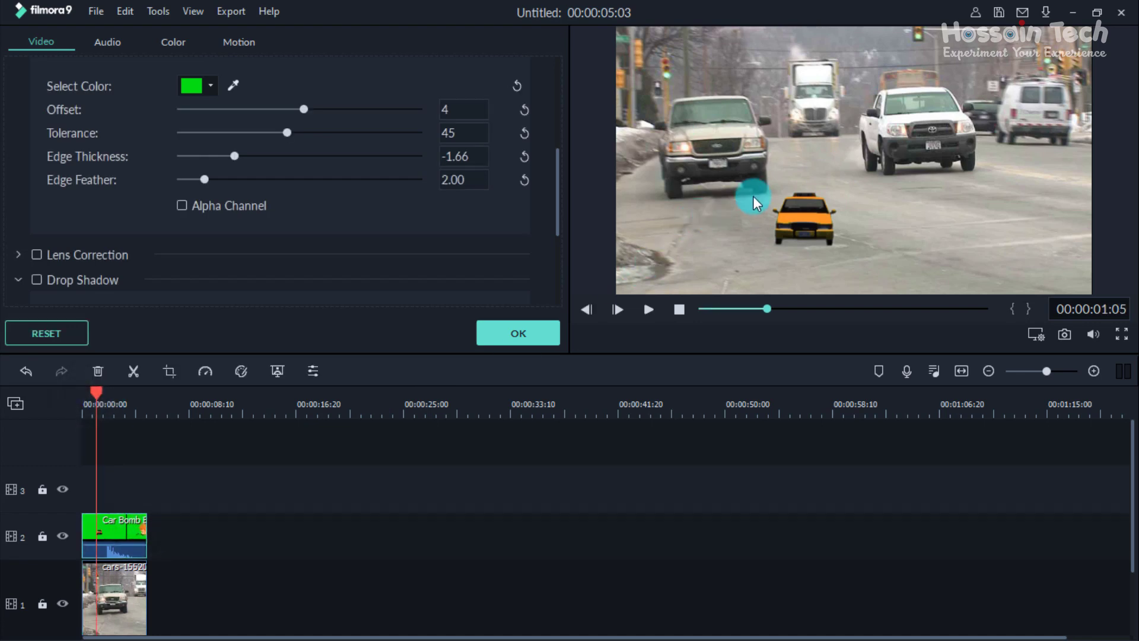
click(801, 209)
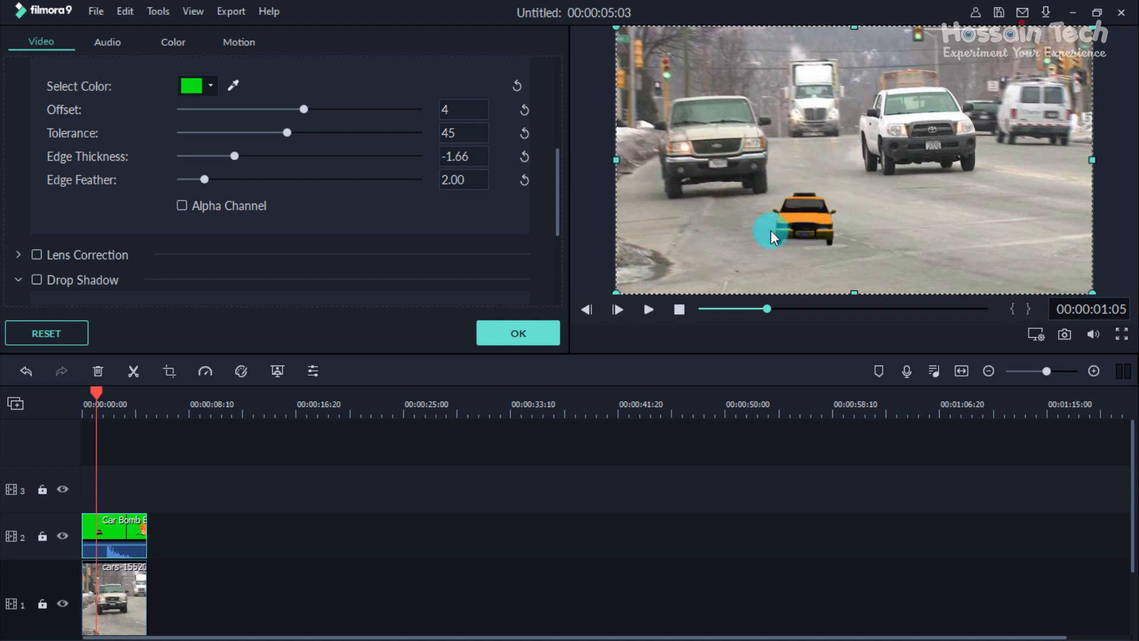
scroll(125, 148, up, 5)
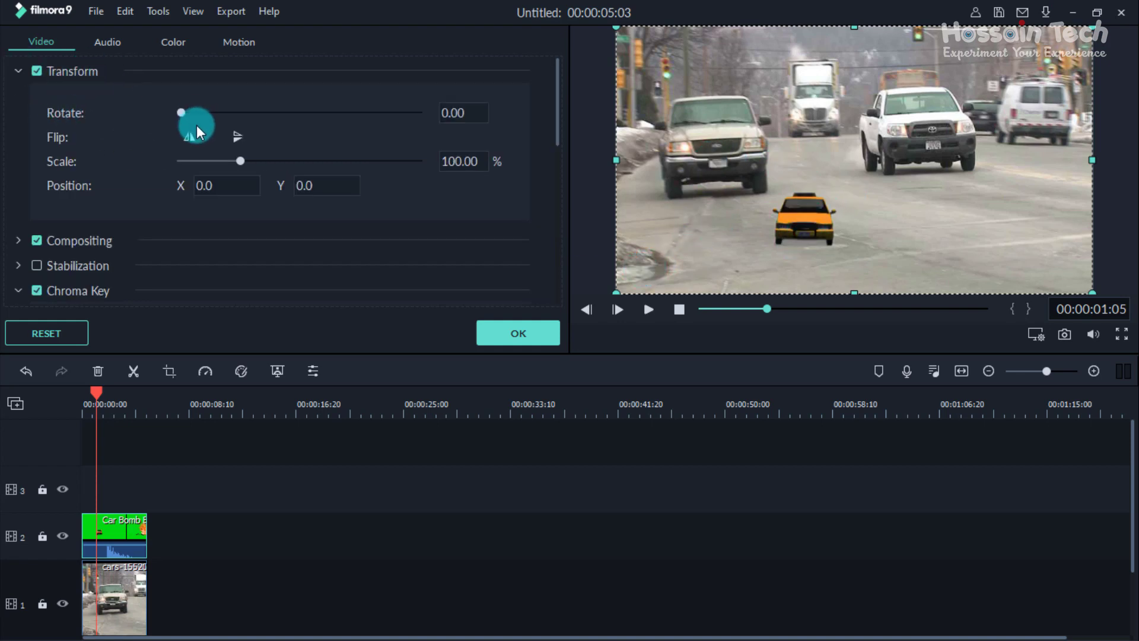
drag(242, 157, 285, 161)
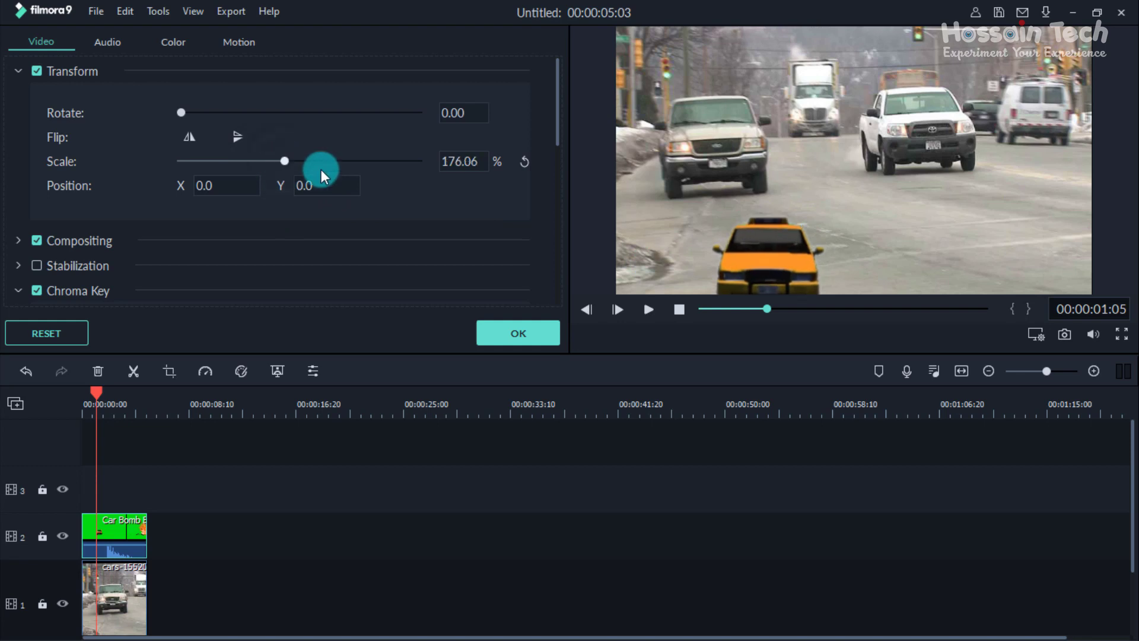
drag(807, 258, 826, 199)
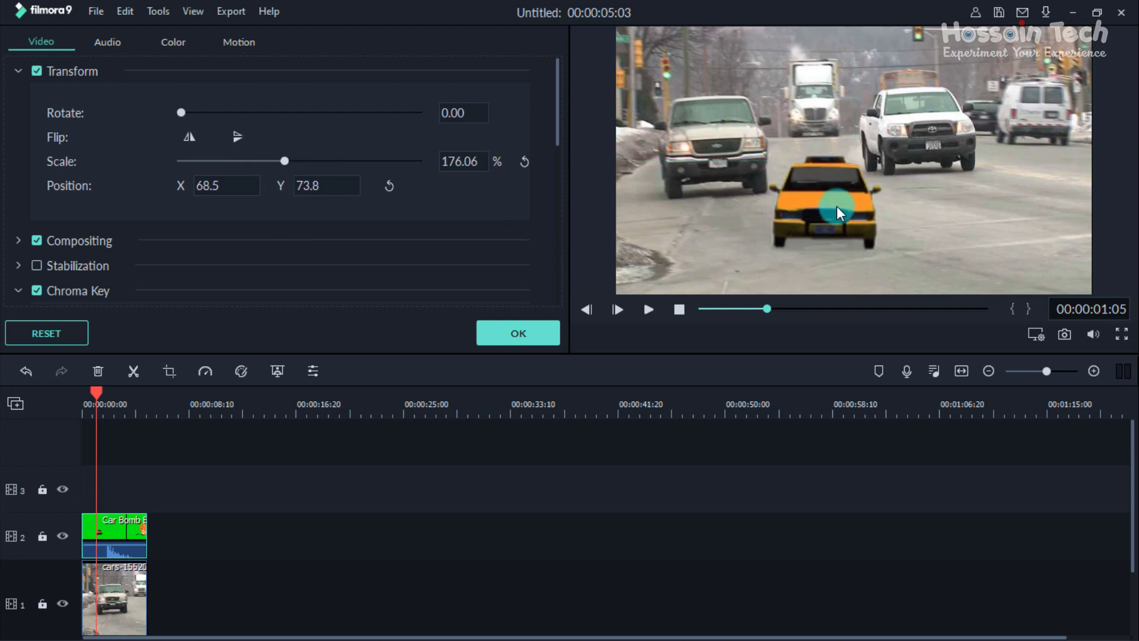
drag(290, 162, 352, 158)
drag(761, 223, 777, 226)
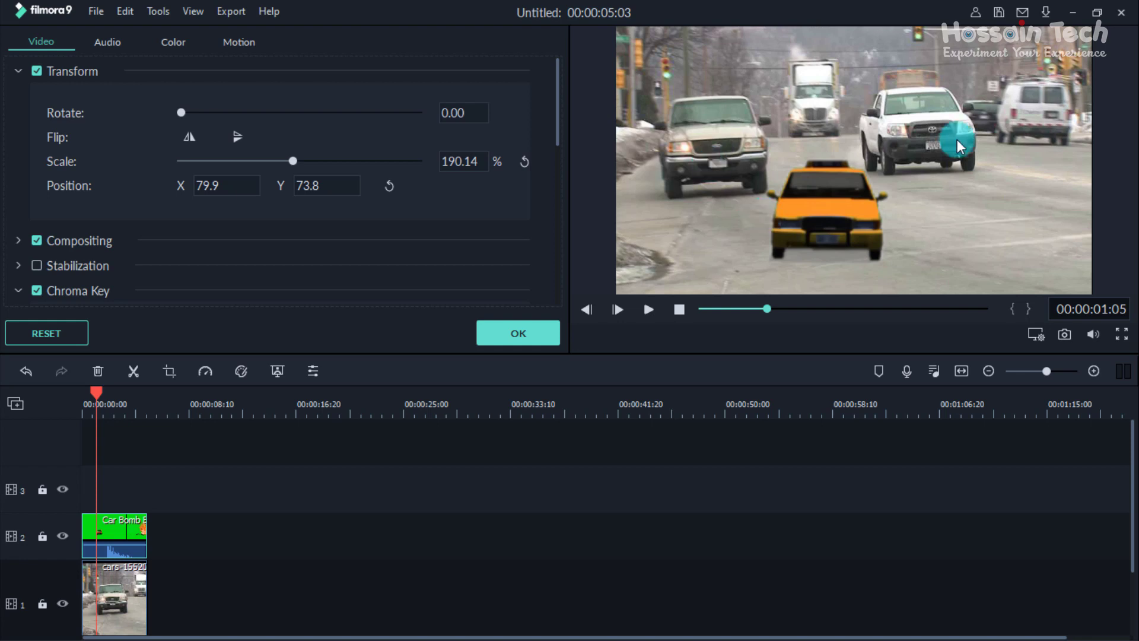
Add a drop shadow to the taxi explosion overlay with distance 0 and blur 7.
scroll(145, 249, down, 7)
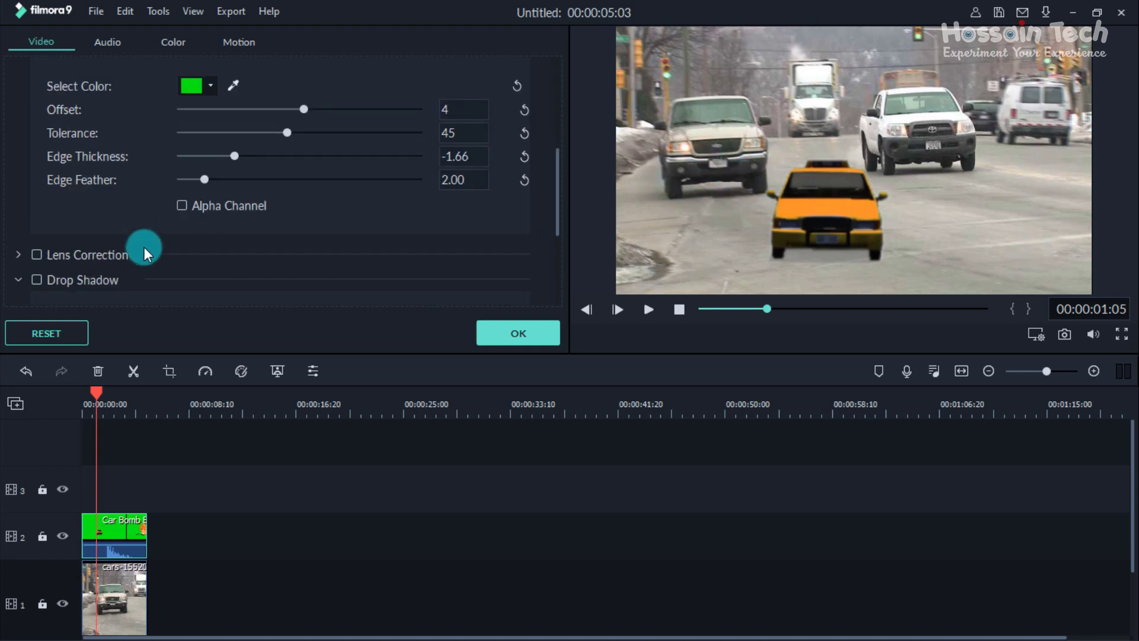
scroll(89, 237, up, 4)
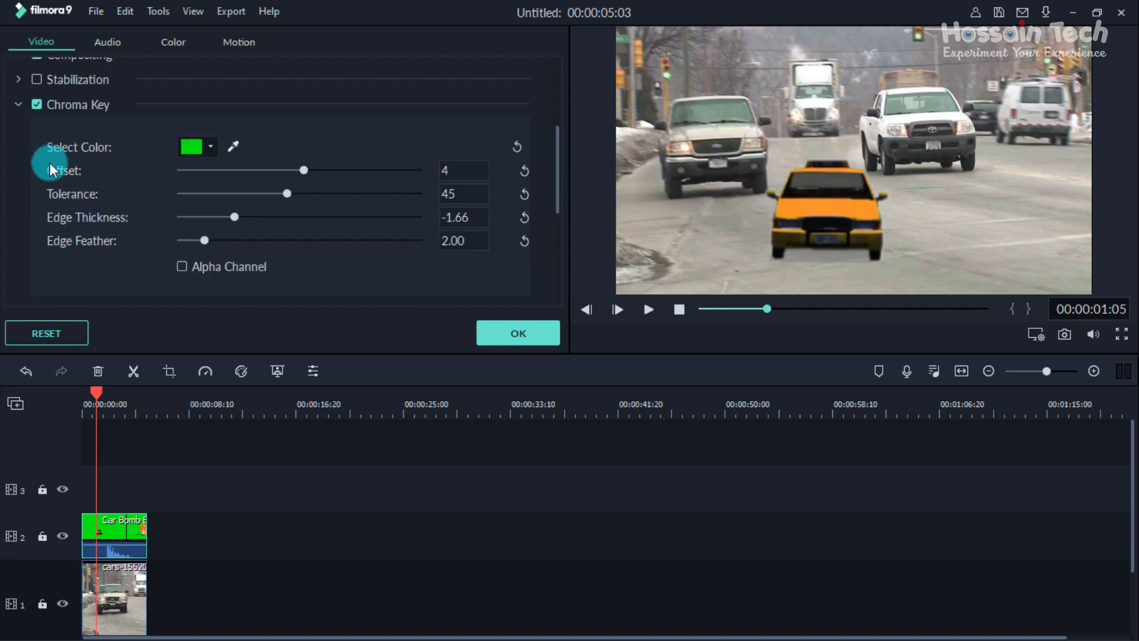
scroll(56, 254, down, 3)
scroll(55, 247, up, 7)
scroll(36, 207, down, 7)
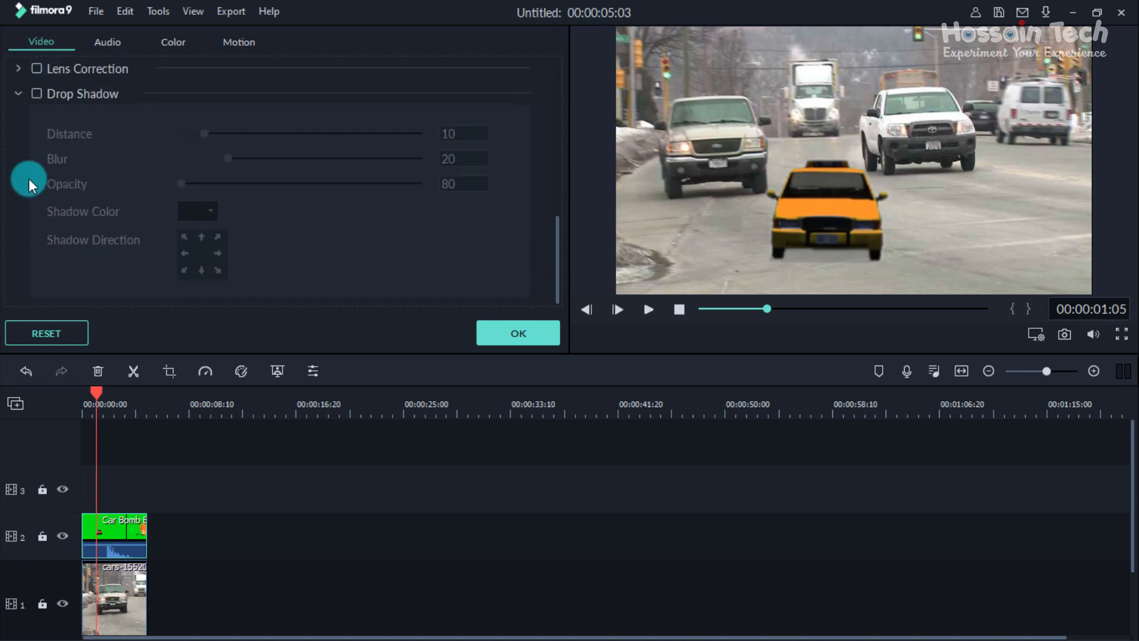
click(36, 93)
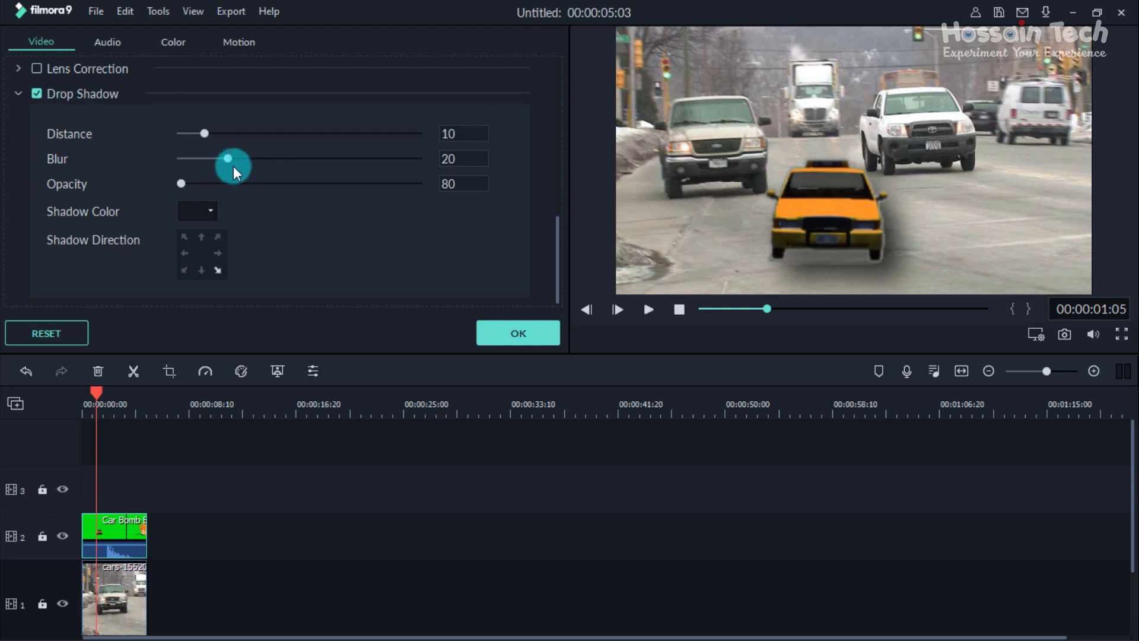
drag(226, 157, 186, 136)
click(190, 134)
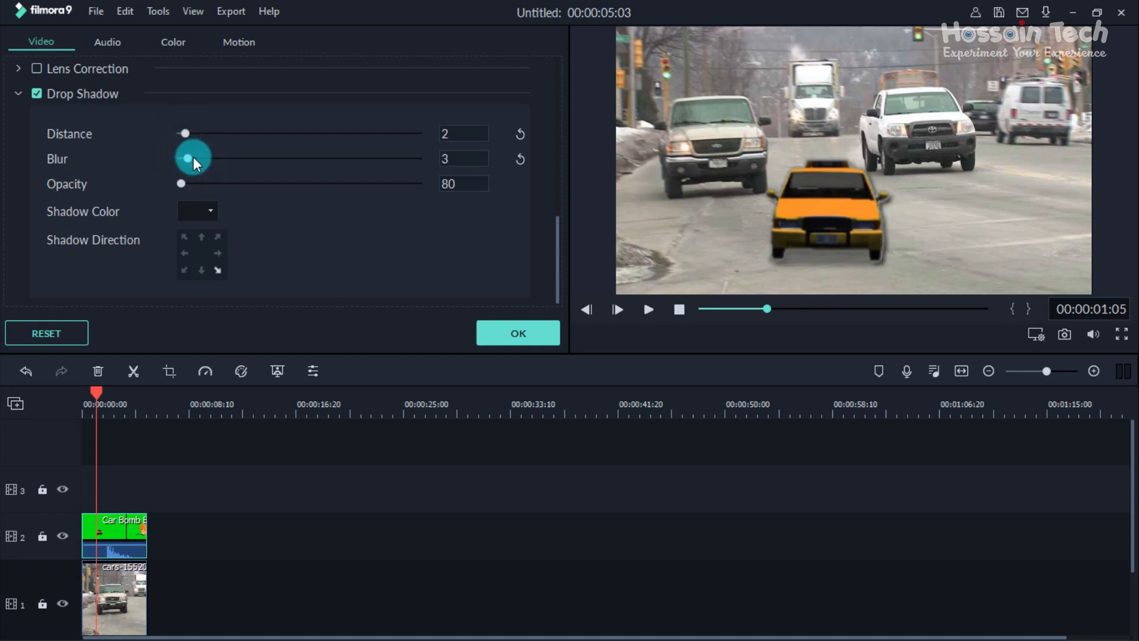
drag(194, 156, 180, 134)
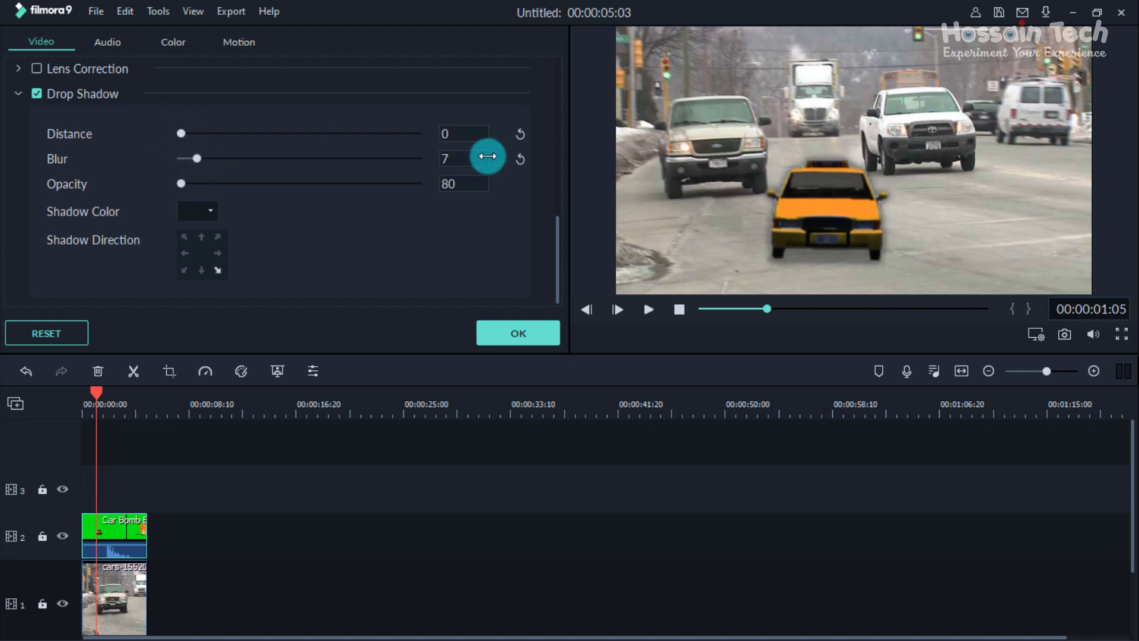
Play the composite from the start through the explosion and pause at 00:00:04:05.
drag(95, 393, 53, 397)
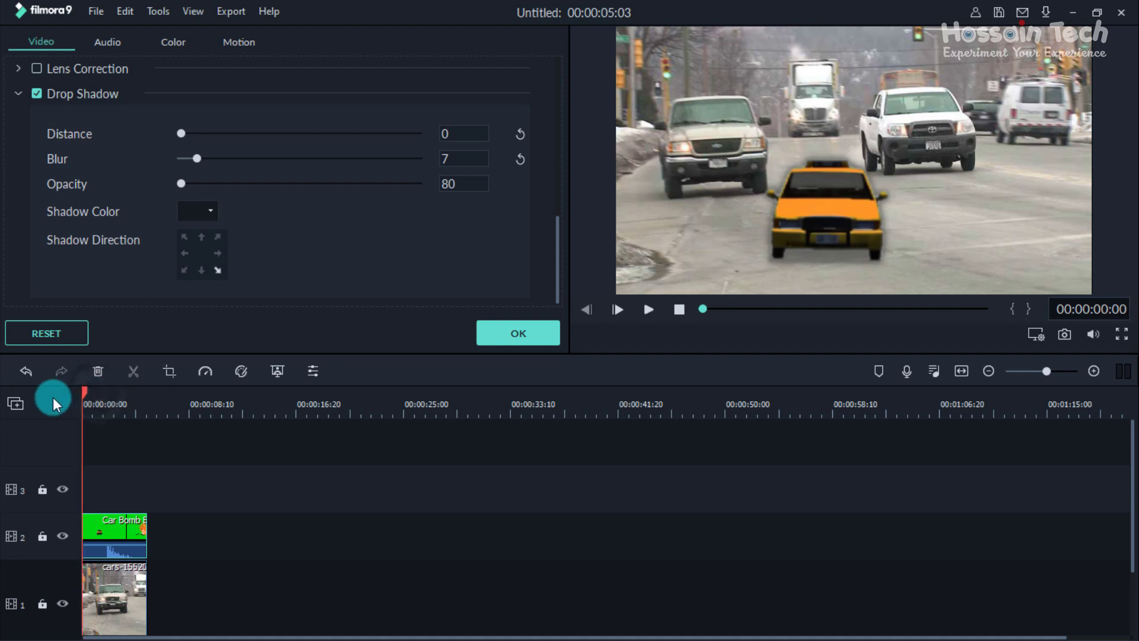
click(648, 306)
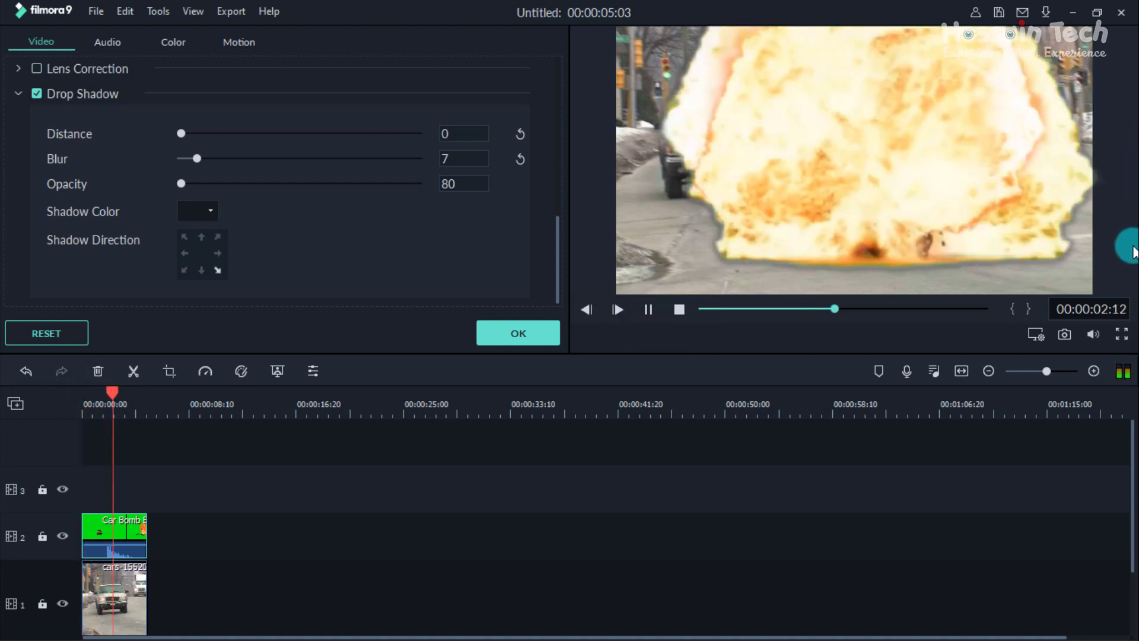
click(648, 309)
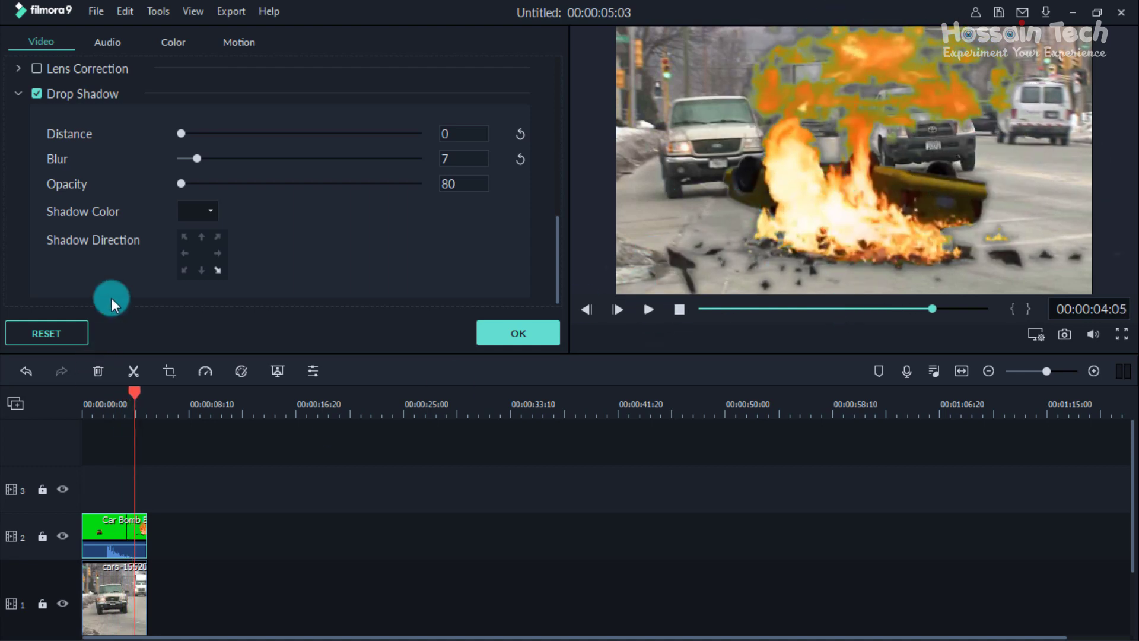
Compare the explosion frame without and with its chroma key by switching the effect off and on again.
scroll(82, 133, up, 10)
scroll(78, 137, down, 5)
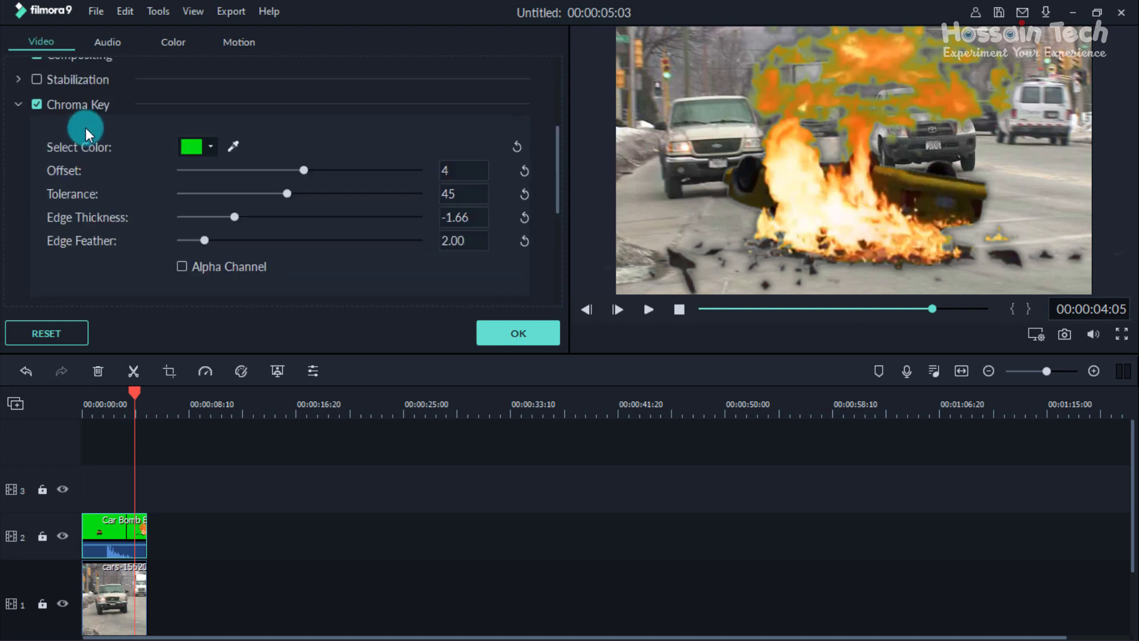
scroll(83, 172, up, 5)
click(104, 292)
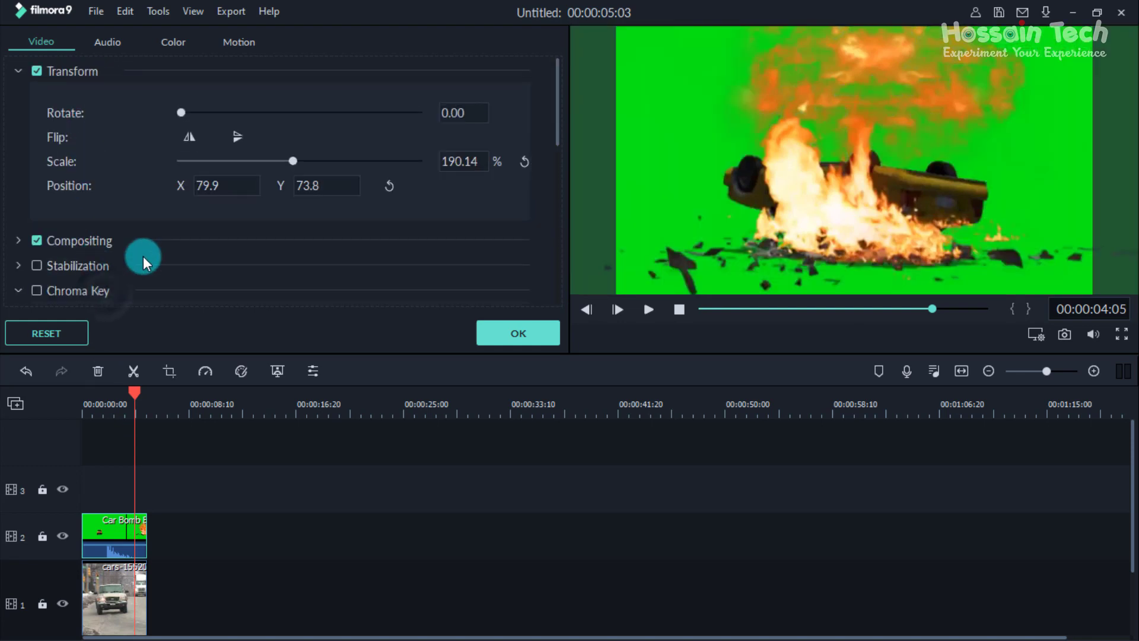
scroll(73, 265, down, 5)
scroll(36, 106, up, 5)
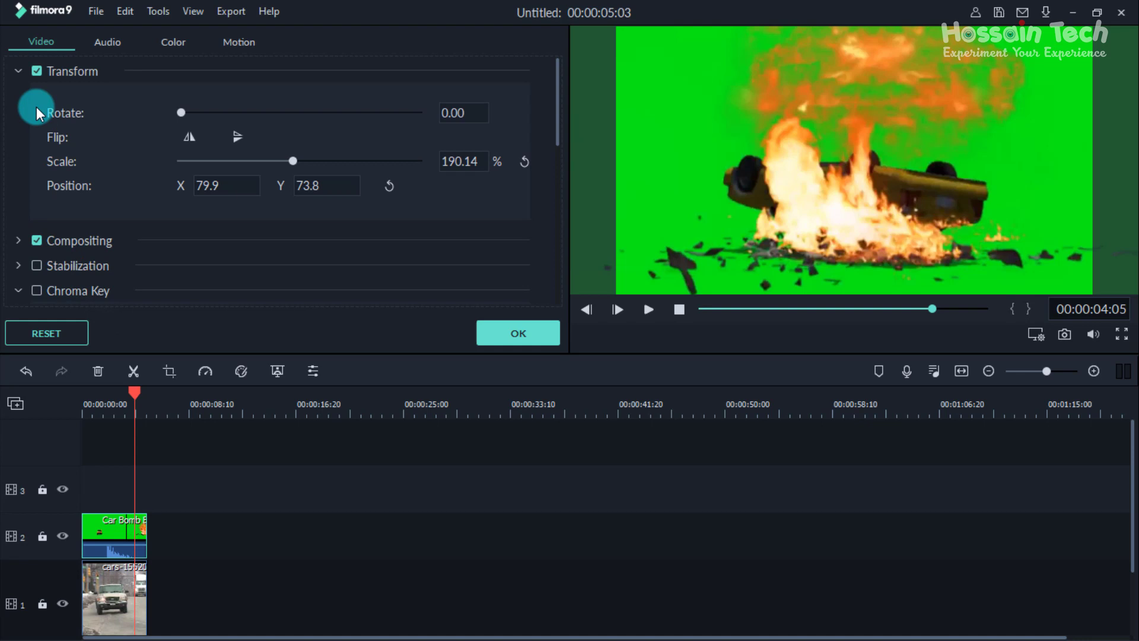
click(38, 291)
Set the explosion clip's chroma key offset to 12 and tolerance to 44, and confirm its settings.
scroll(288, 274, down, 5)
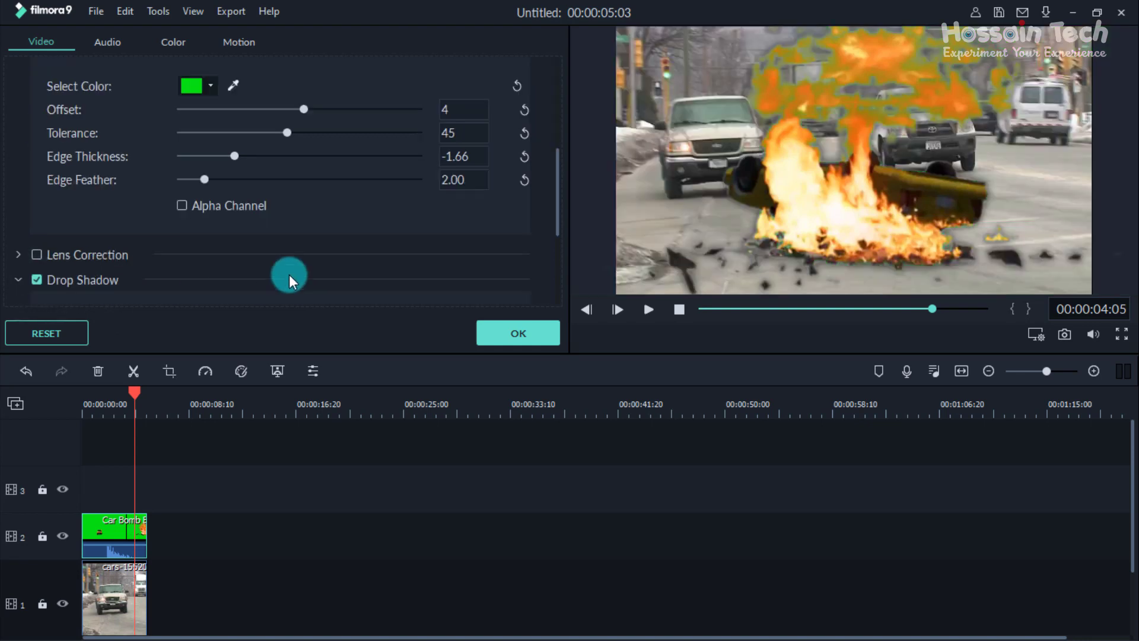
drag(303, 109, 313, 109)
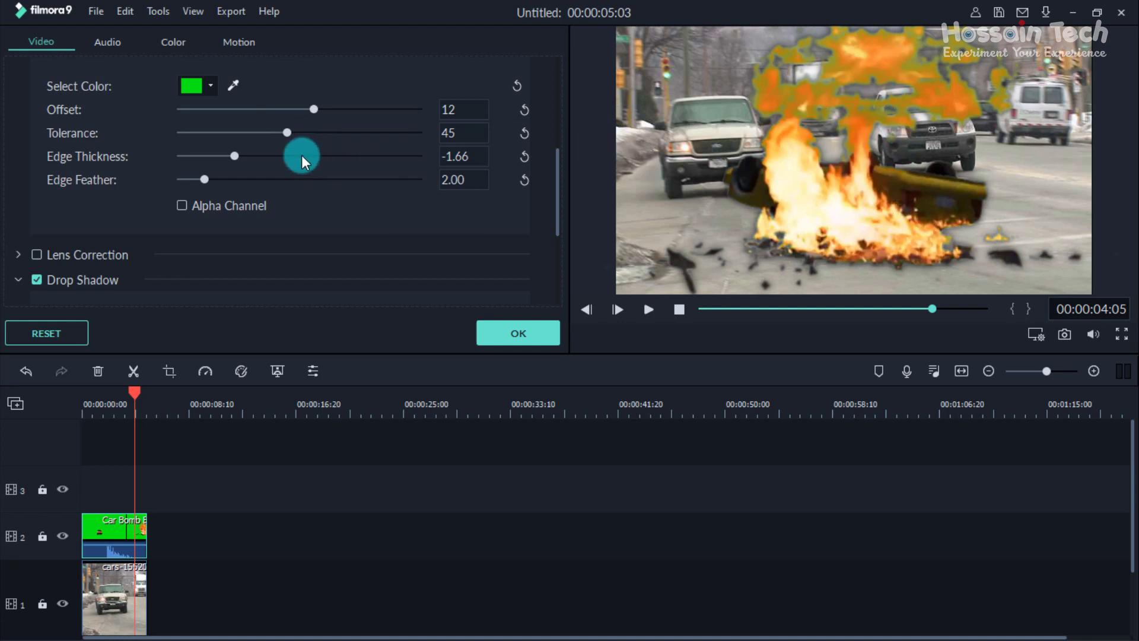
drag(293, 128, 285, 133)
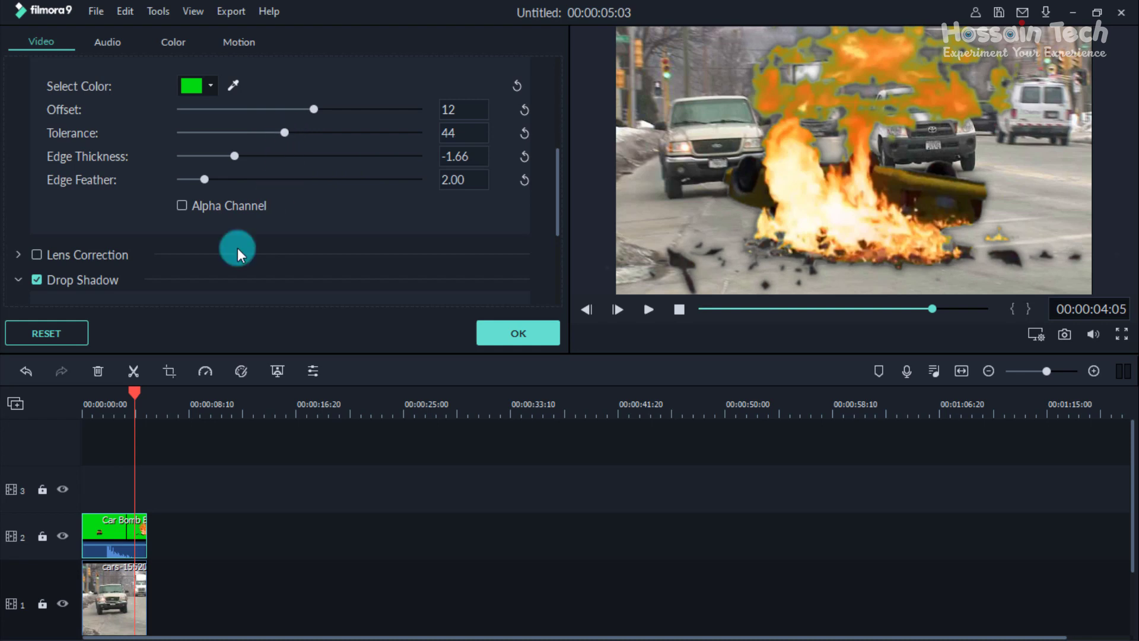
drag(140, 394, 74, 428)
click(1095, 104)
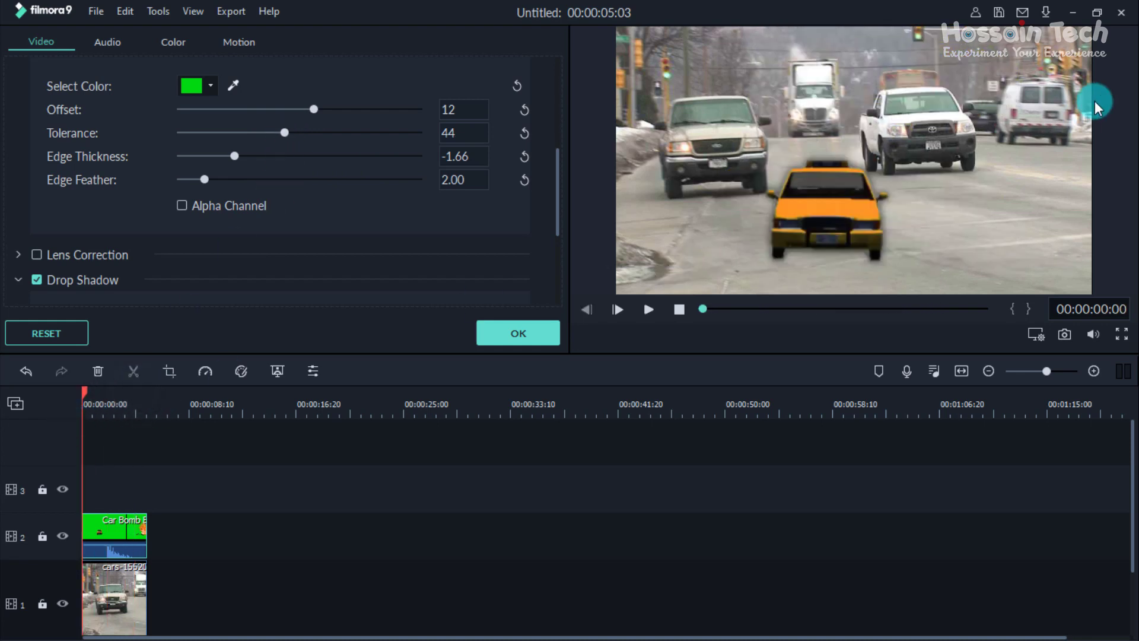
scroll(237, 184, up, 10)
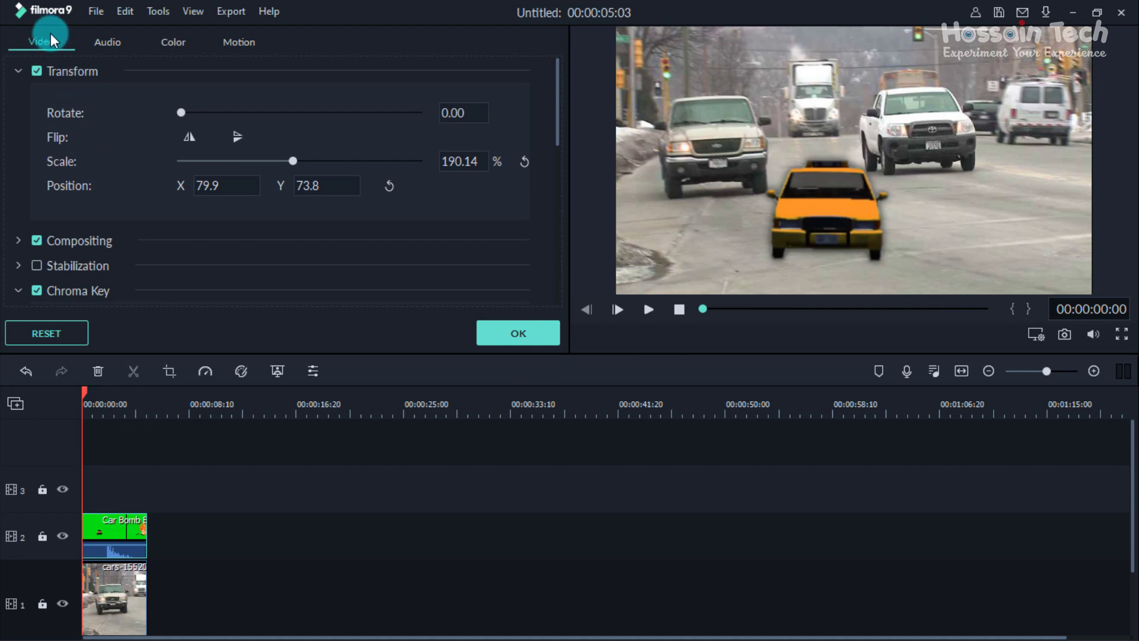
click(522, 333)
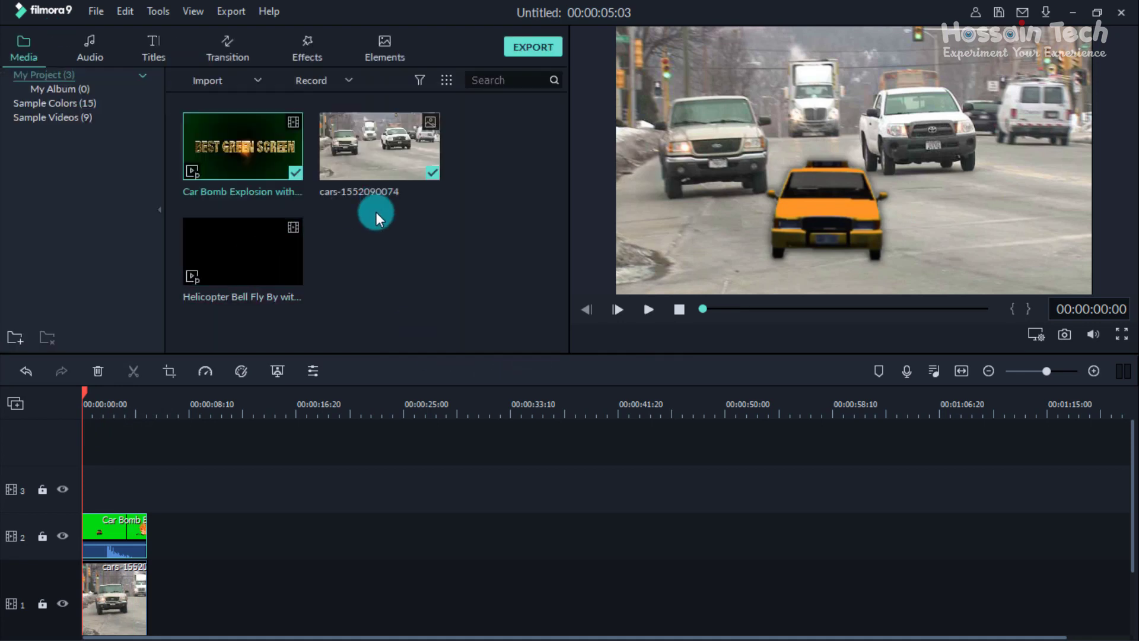
Place the Helicopter Bell Fly By clip on track 3 at the start of the timeline.
click(276, 296)
click(232, 259)
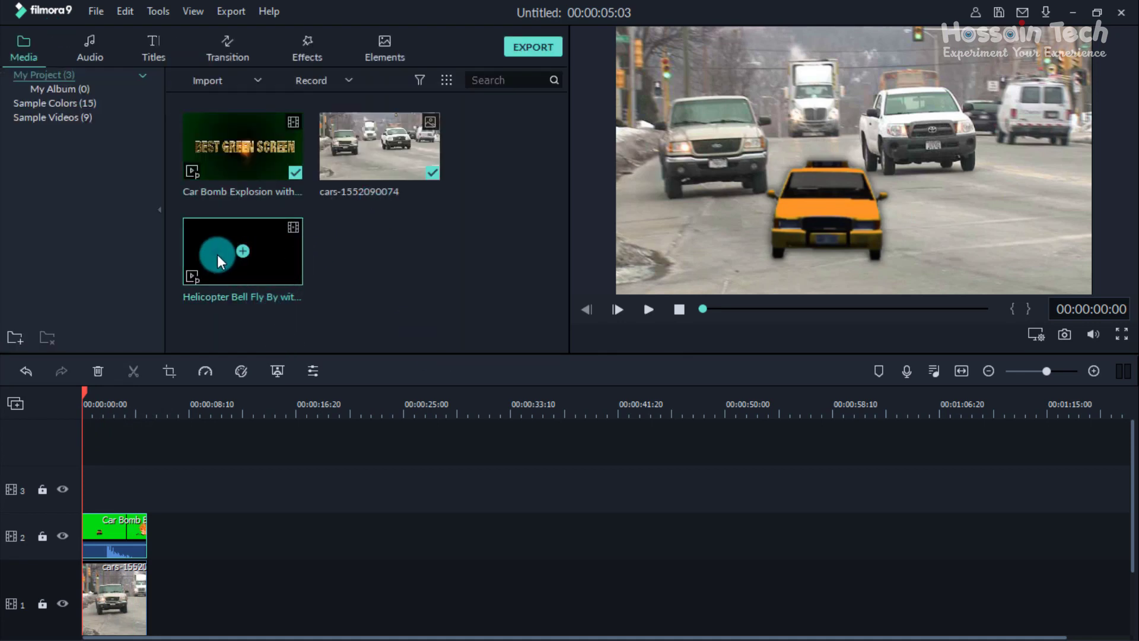
drag(218, 255, 130, 503)
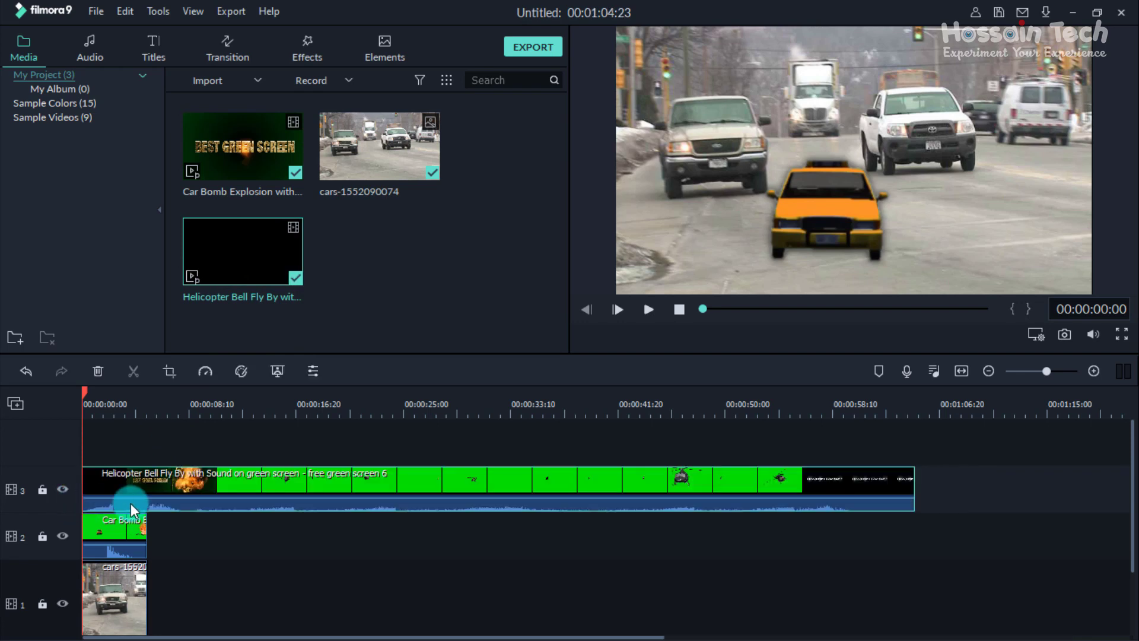
Cut the helicopter clip down to its green-screen section ending at 00:00:16:04 and move that section to the timeline's start.
drag(83, 392, 217, 396)
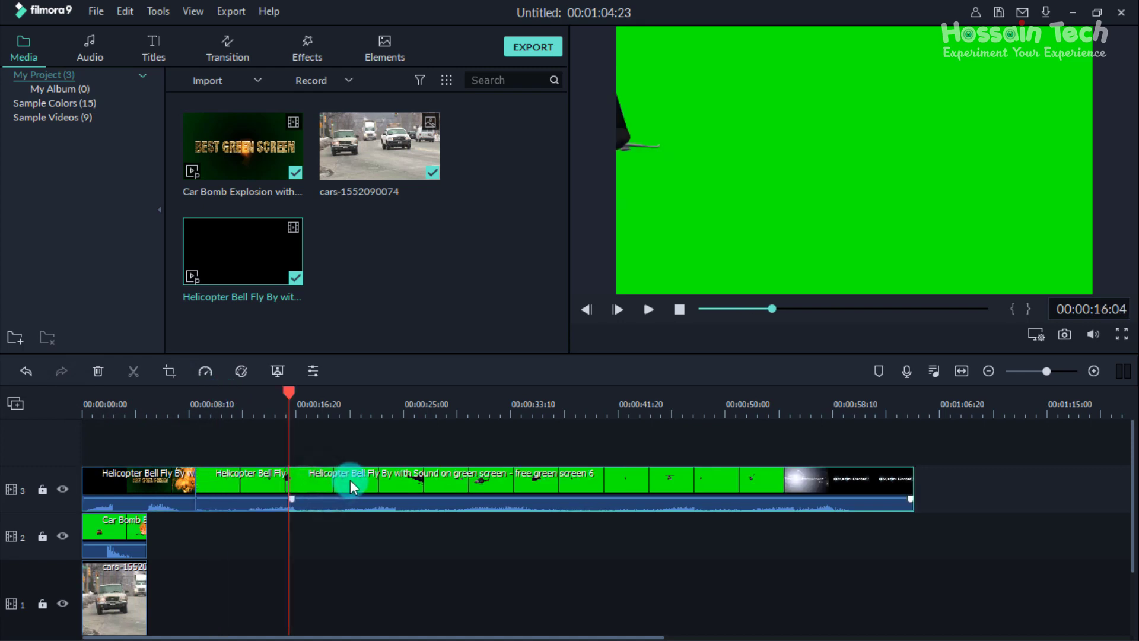
key(Delete)
click(159, 487)
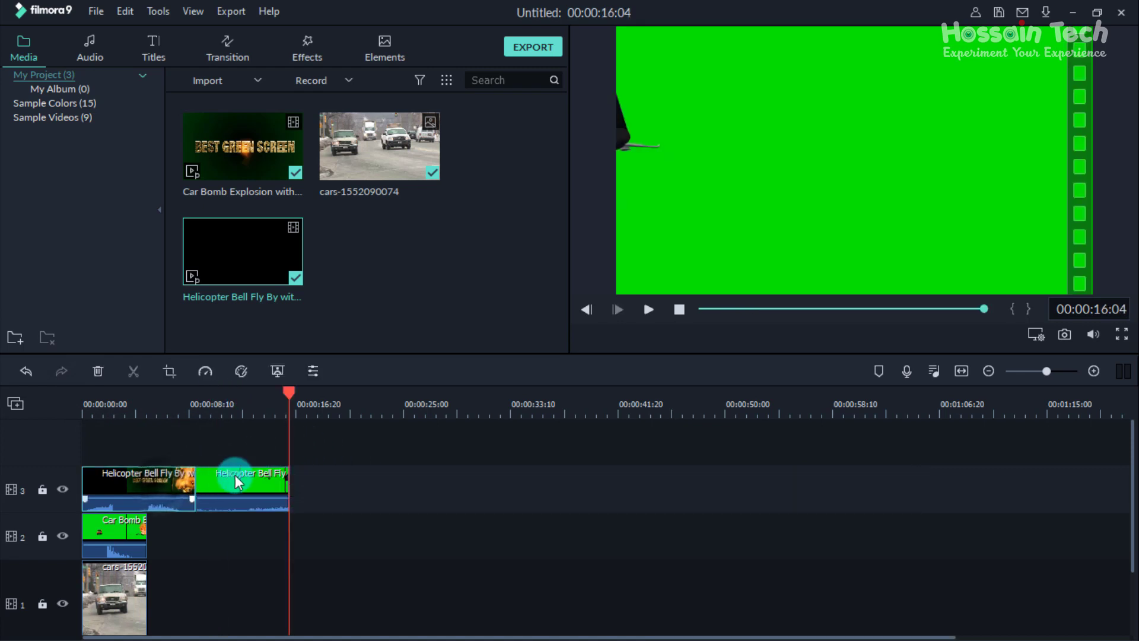
key(Delete)
drag(261, 480, 132, 480)
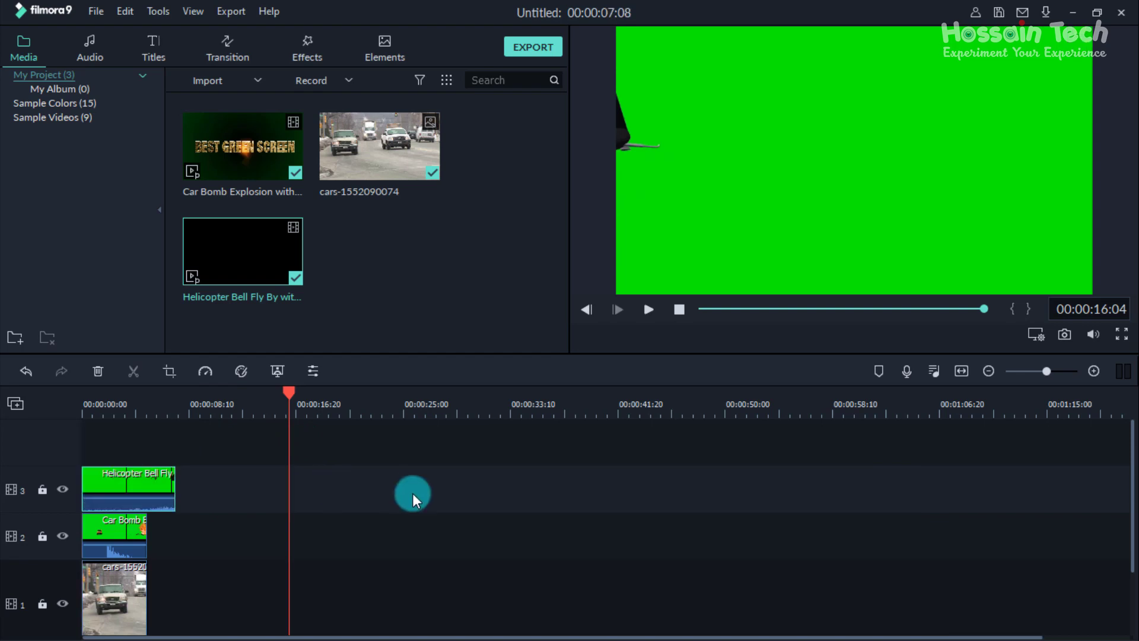
Enable chroma key on the helicopter clip so the street scene shows behind it.
drag(288, 393, 70, 472)
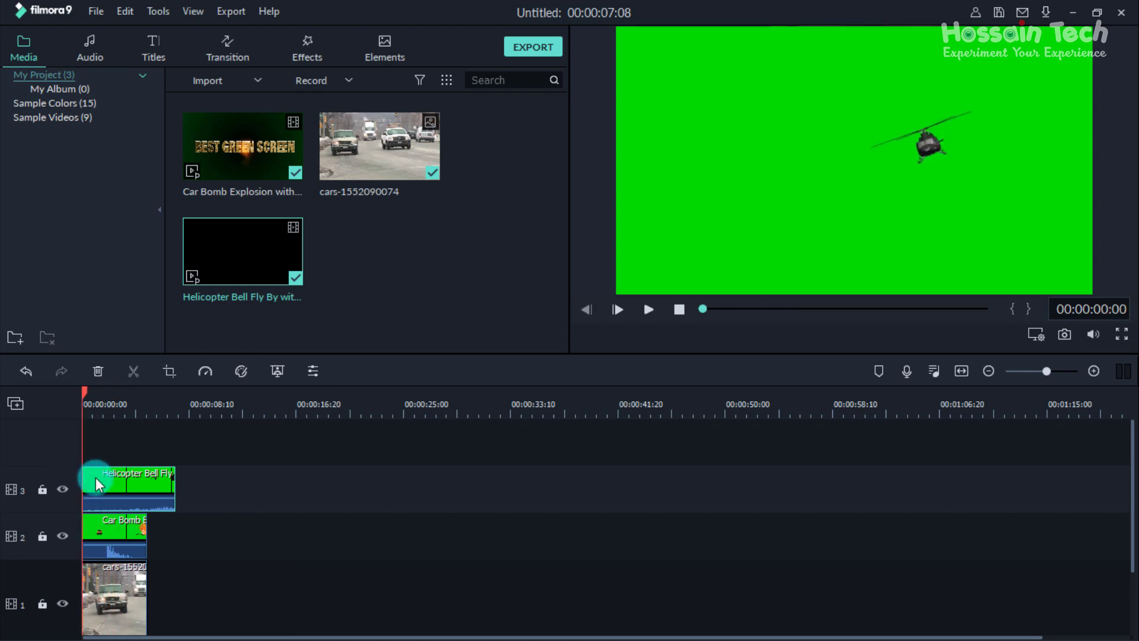
click(120, 479)
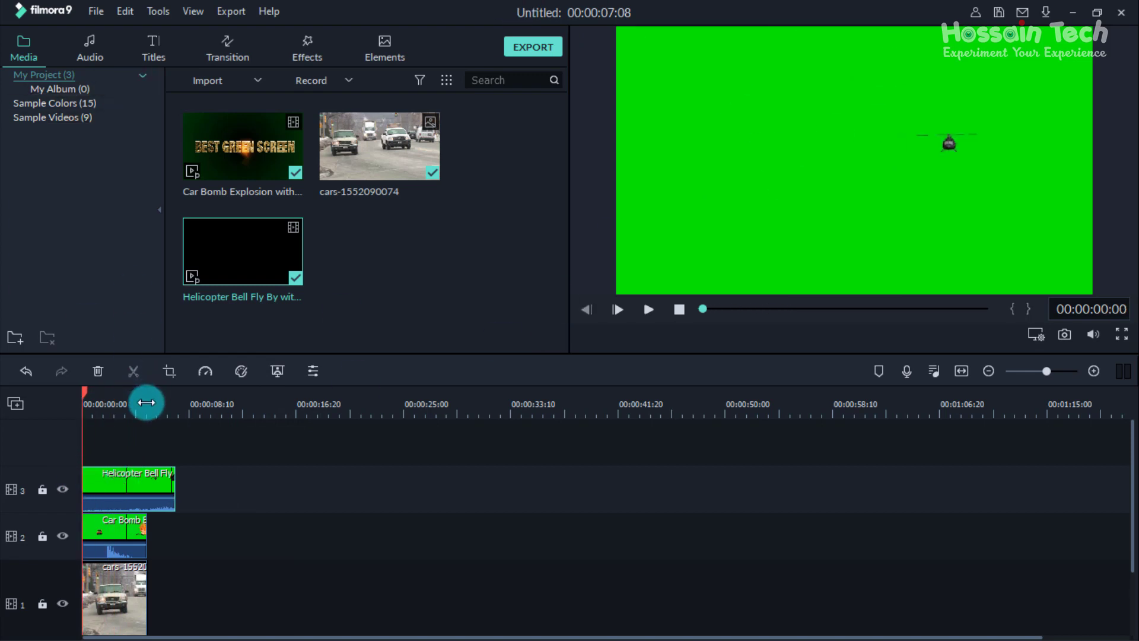
right_click(122, 479)
click(208, 20)
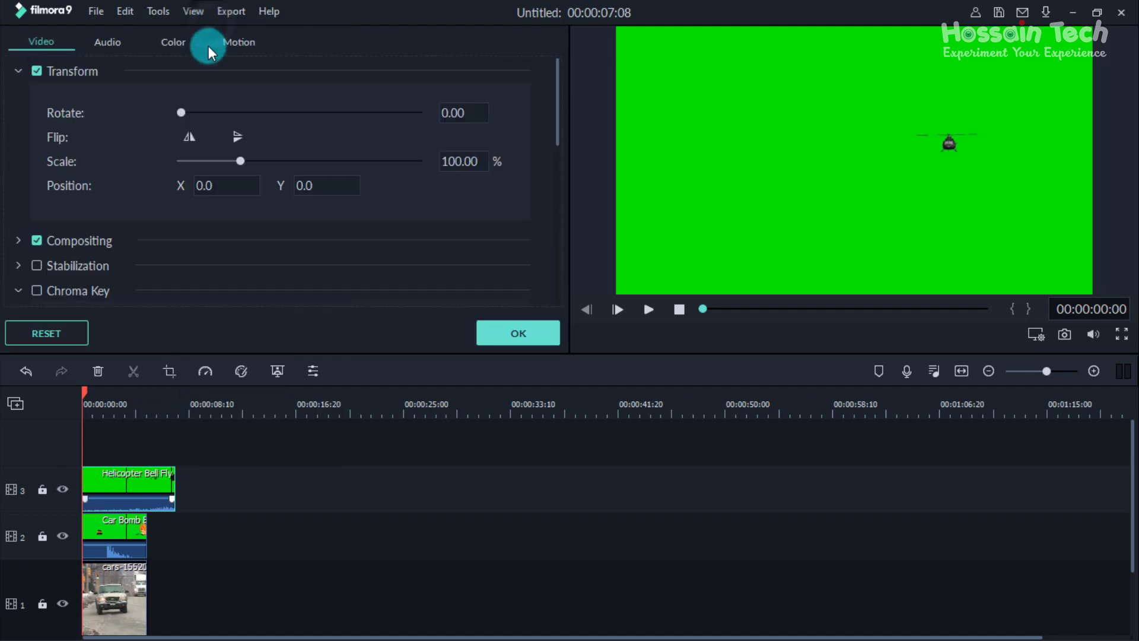
click(37, 290)
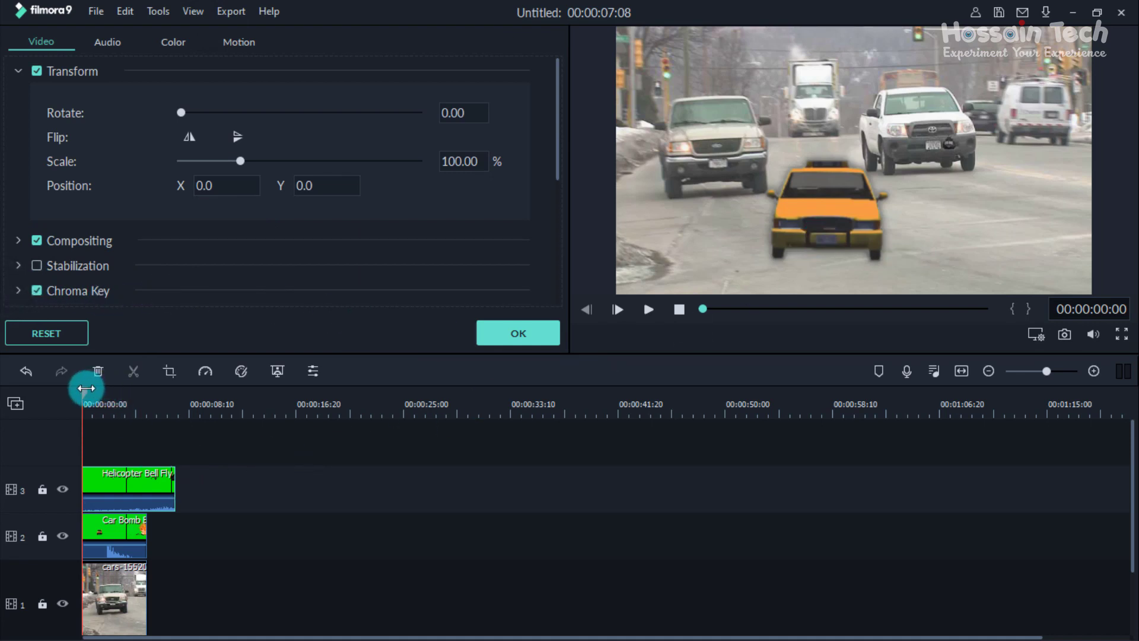
Raise the helicopter overlay above the vehicles to about X 0.0, Y 118.8 and confirm its settings.
drag(86, 388, 102, 393)
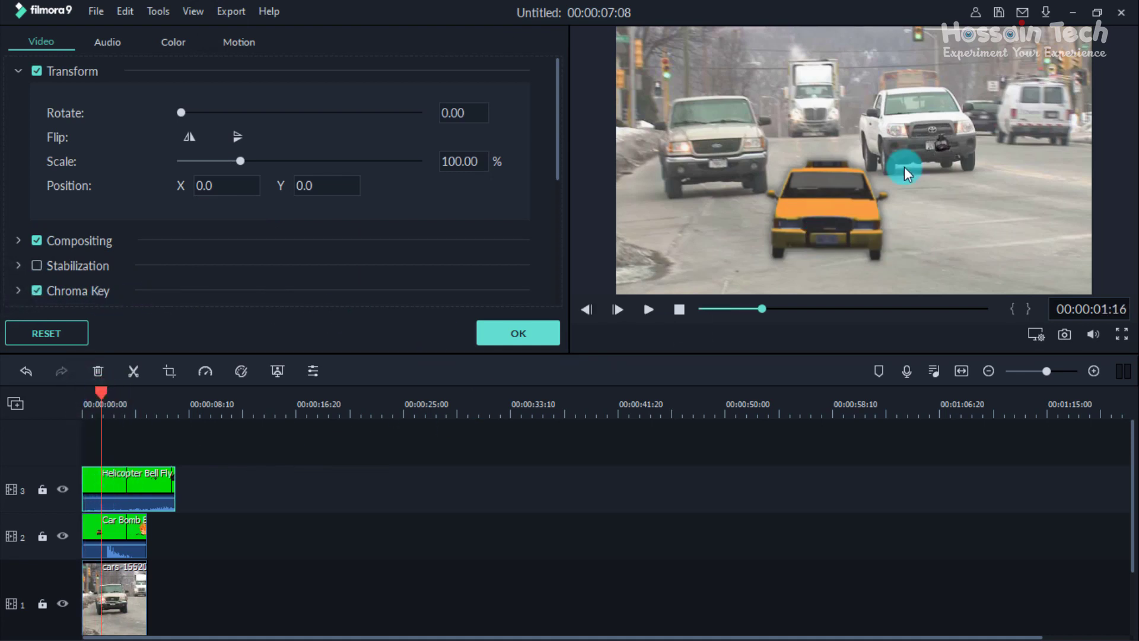
drag(941, 141, 943, 141)
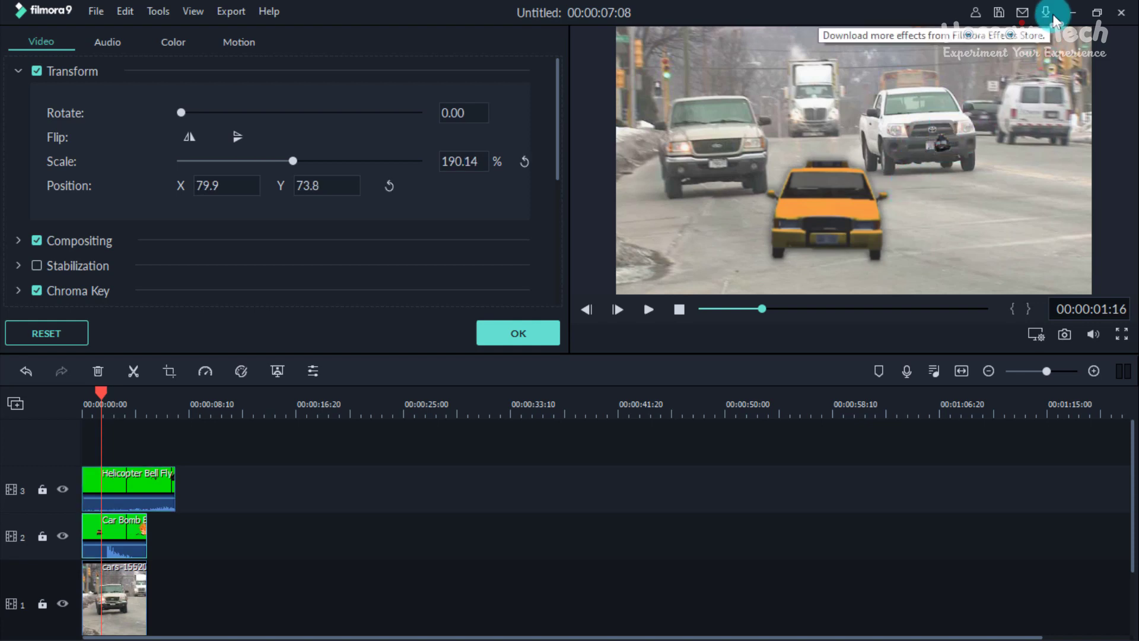
click(117, 476)
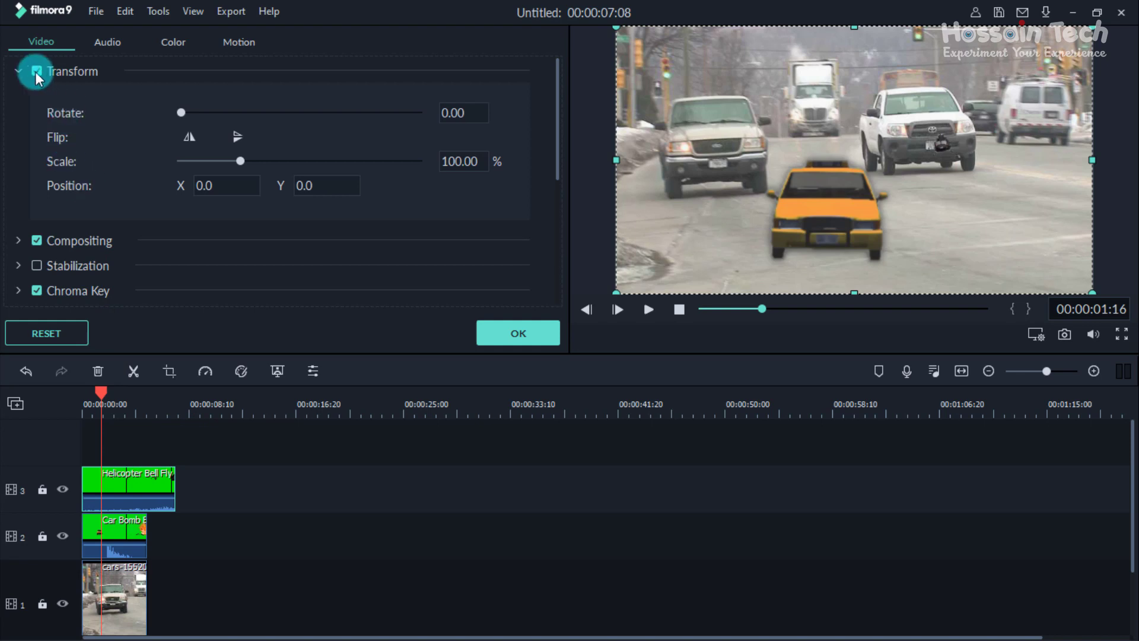
click(118, 475)
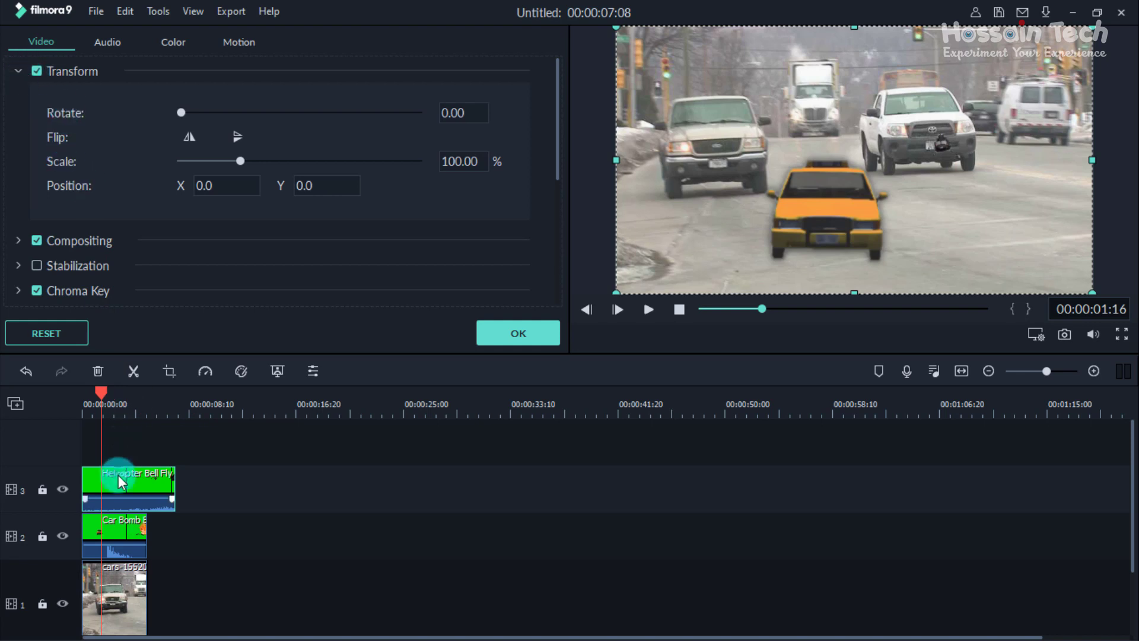
click(155, 54)
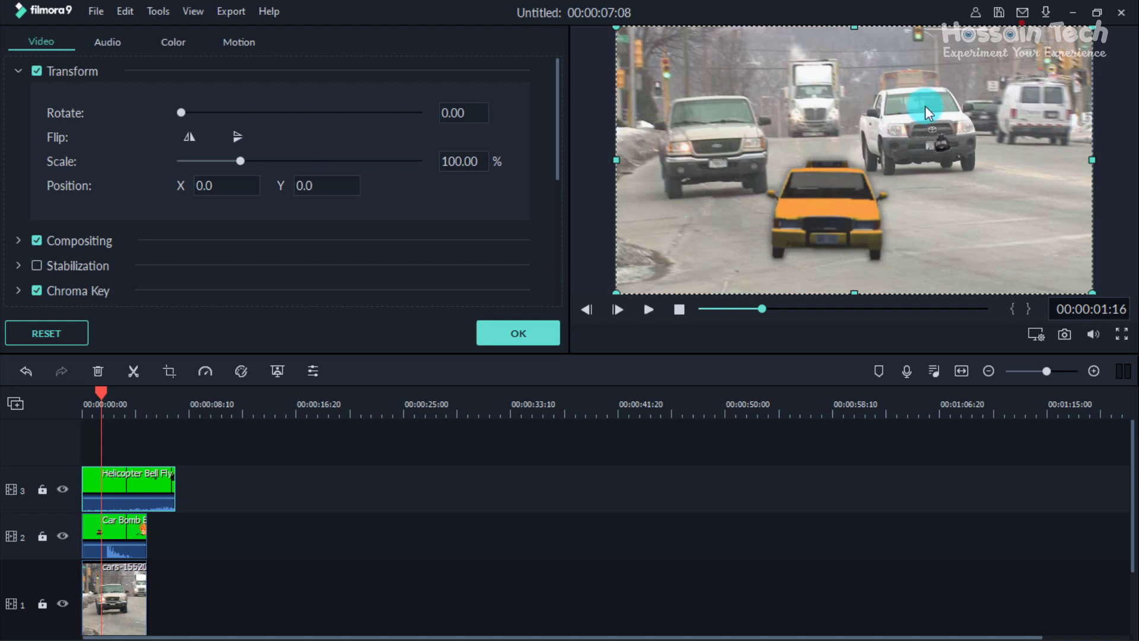
drag(926, 132, 933, 27)
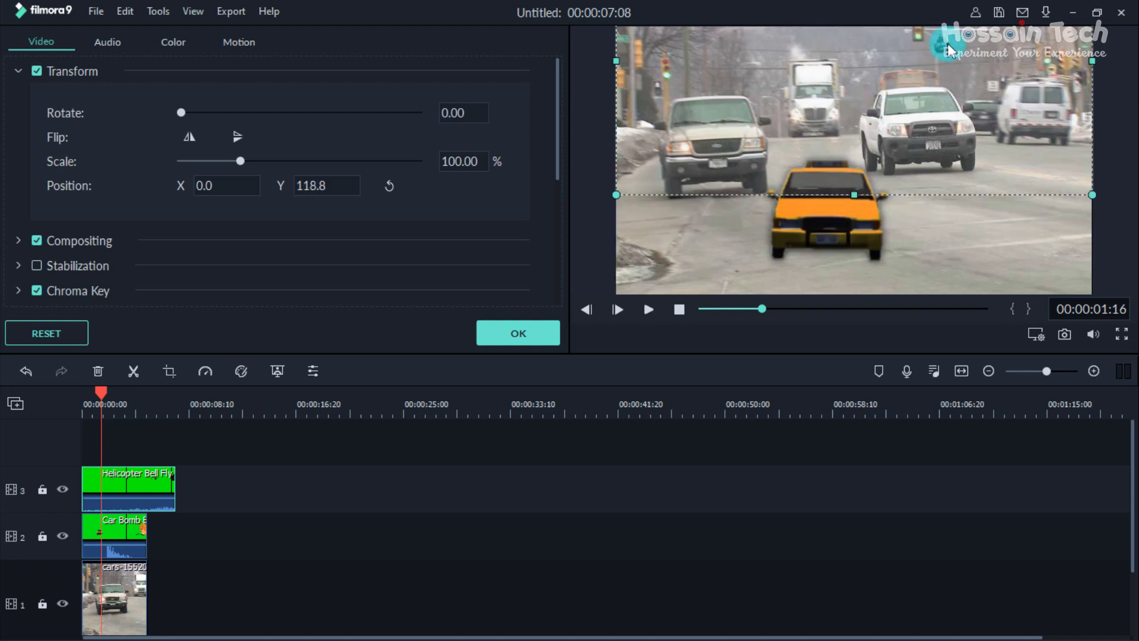
click(500, 333)
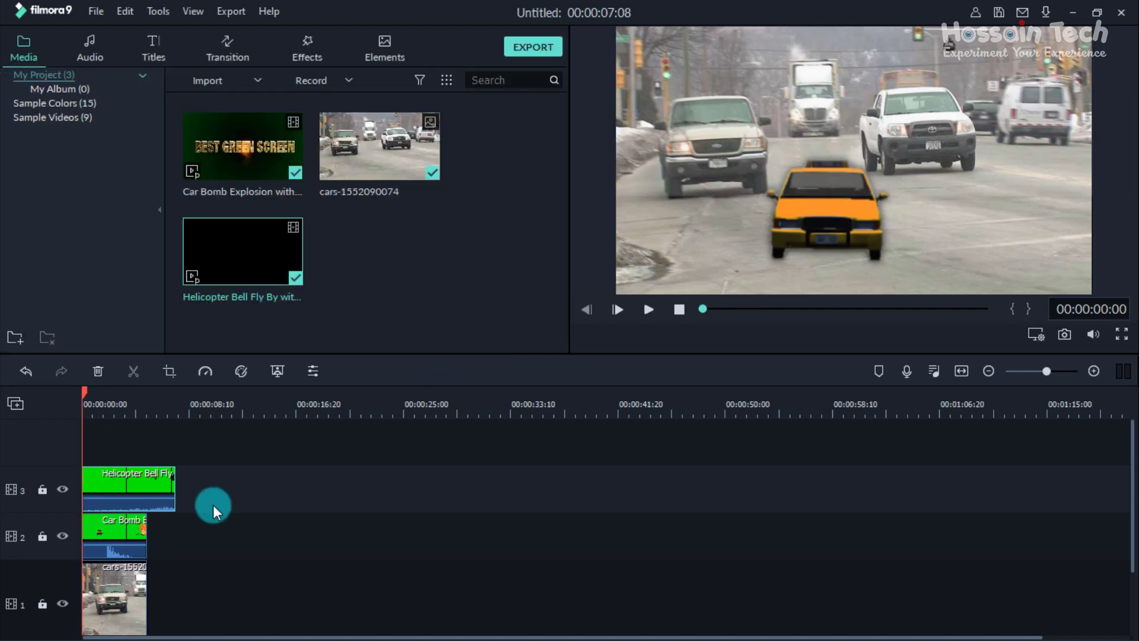
Extend the street photo on track 1 to the end of the helicopter clip.
click(144, 574)
drag(158, 573, 175, 573)
click(149, 535)
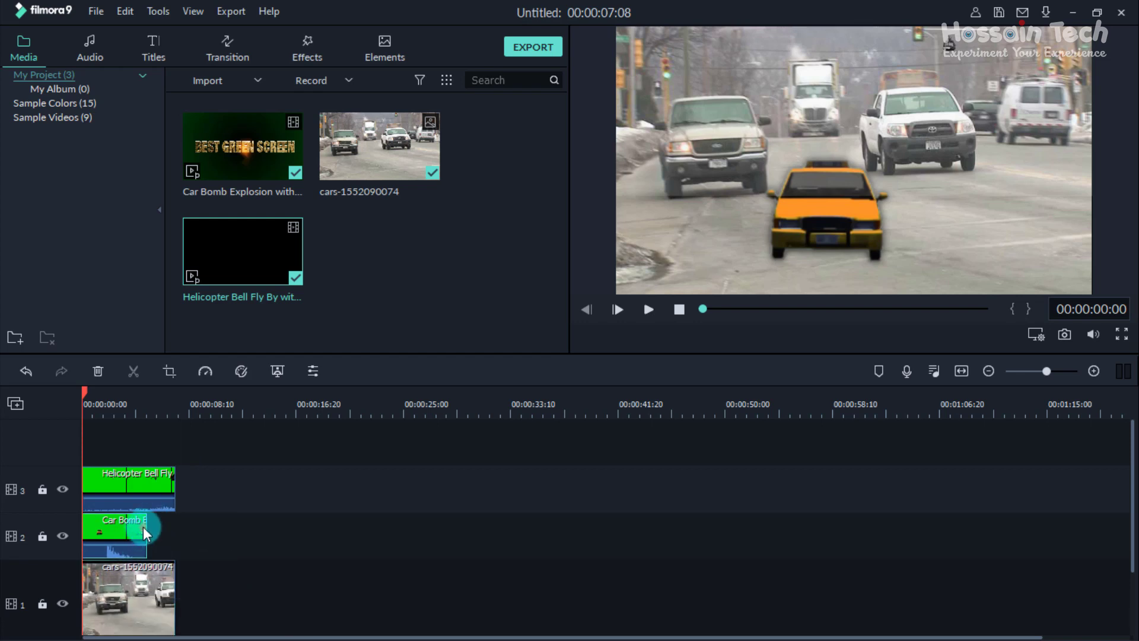
click(160, 579)
Trim the helicopter clip and the street photo to end together with the car explosion clip.
click(162, 488)
drag(175, 485, 147, 484)
click(150, 570)
drag(175, 576, 146, 574)
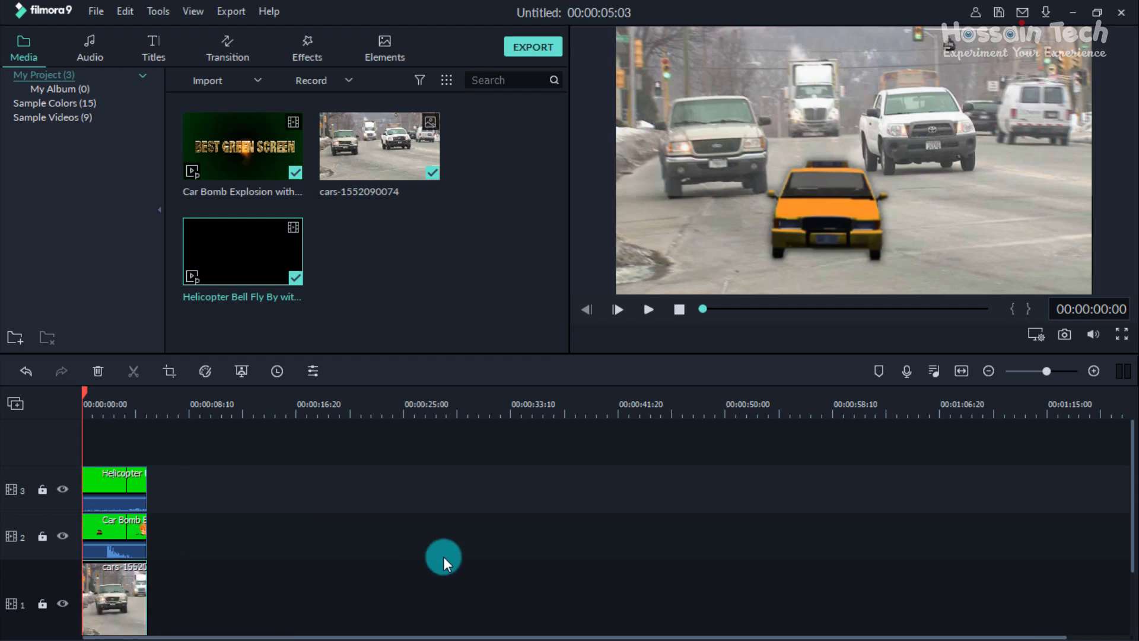
Play the finished composite and review the explosion frame at 00:00:03:26.
key(space)
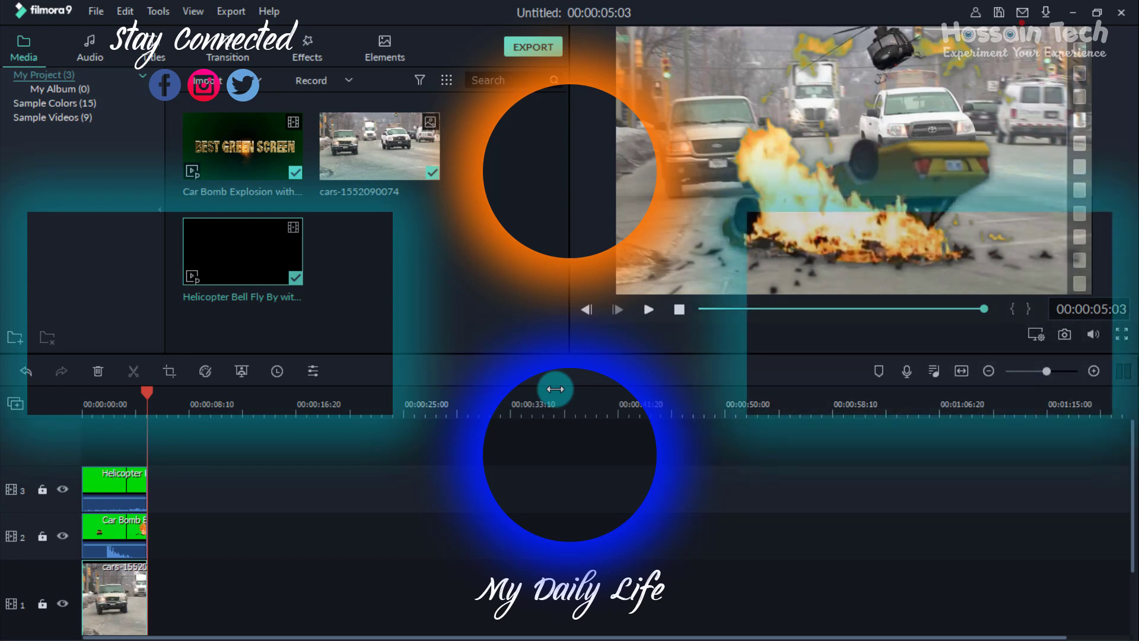
click(127, 550)
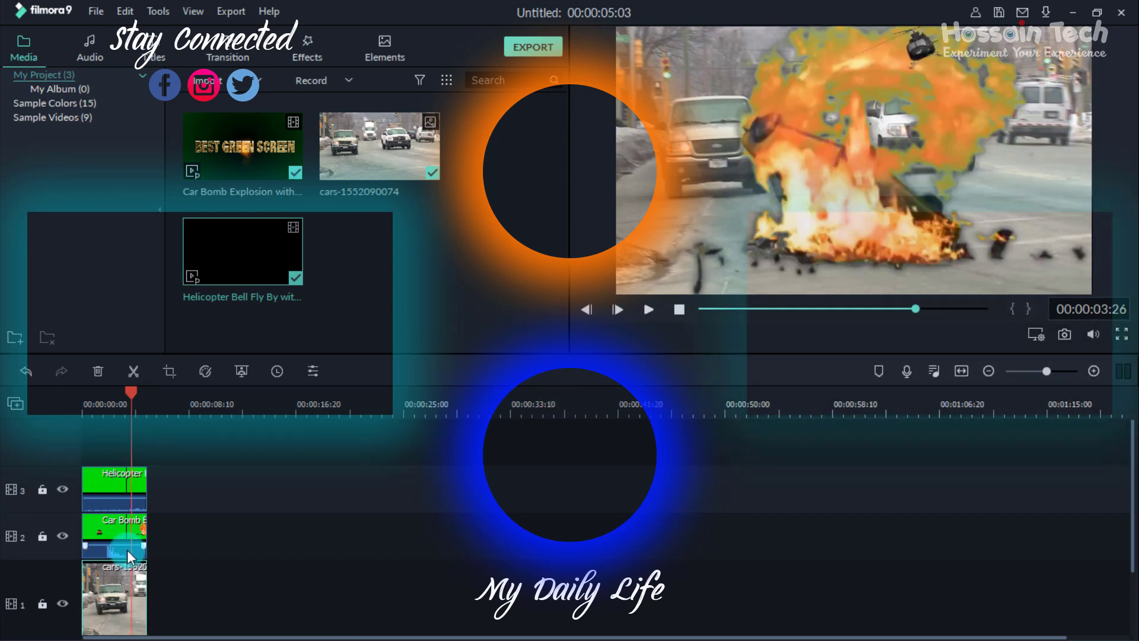